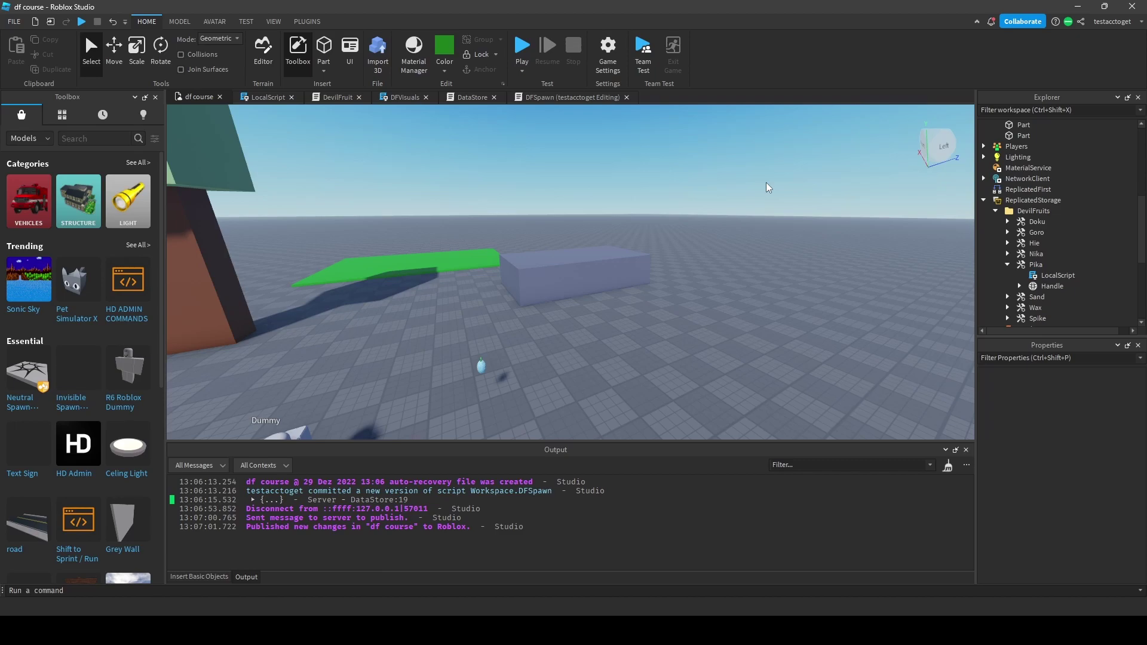
# Collapse Pika, DevilFruits and DFSpawnLocations in Explorer and open the DFSpawn script
pyautogui.click(1008, 264)
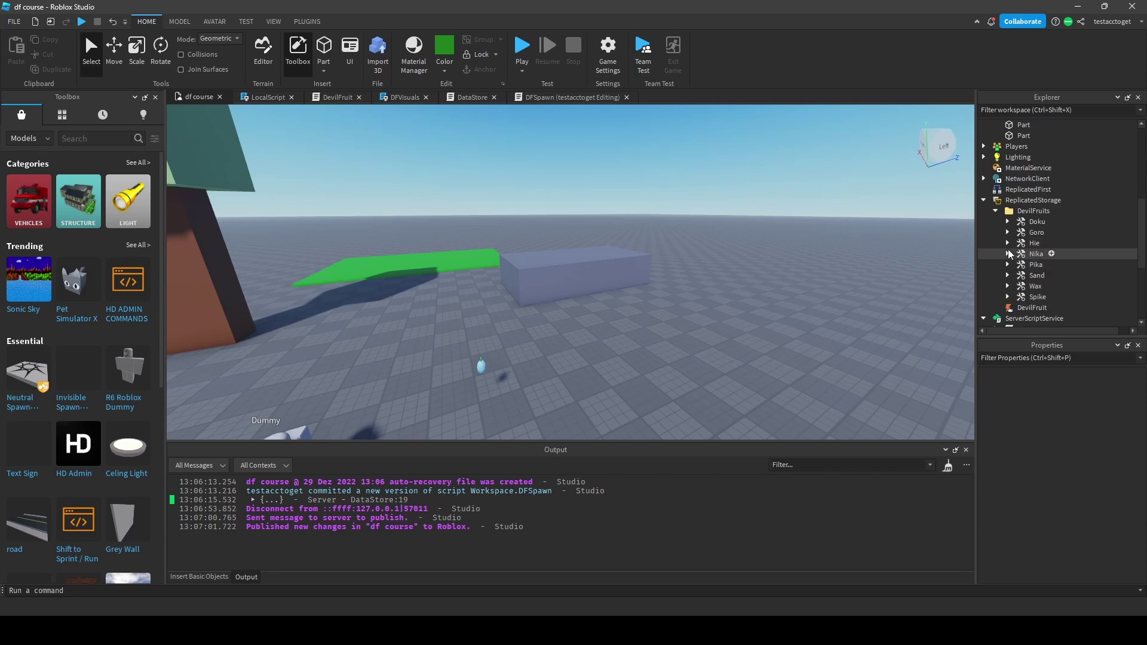
pyautogui.click(995, 211)
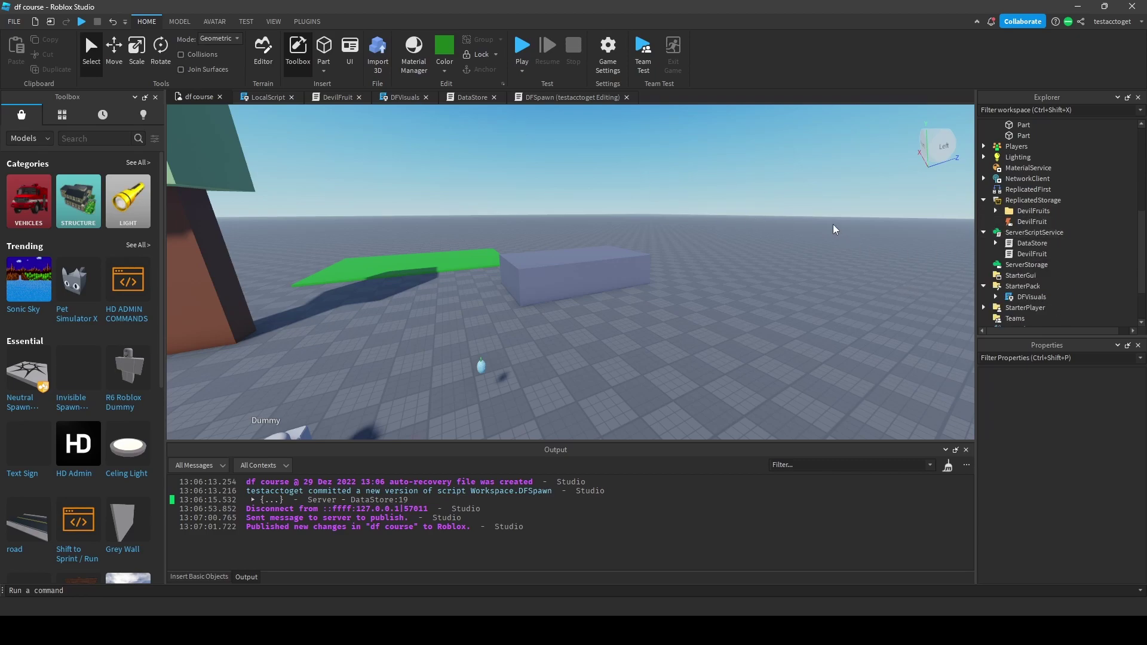
pyautogui.scroll(5, 1027, 191)
pyautogui.scroll(2, 1035, 179)
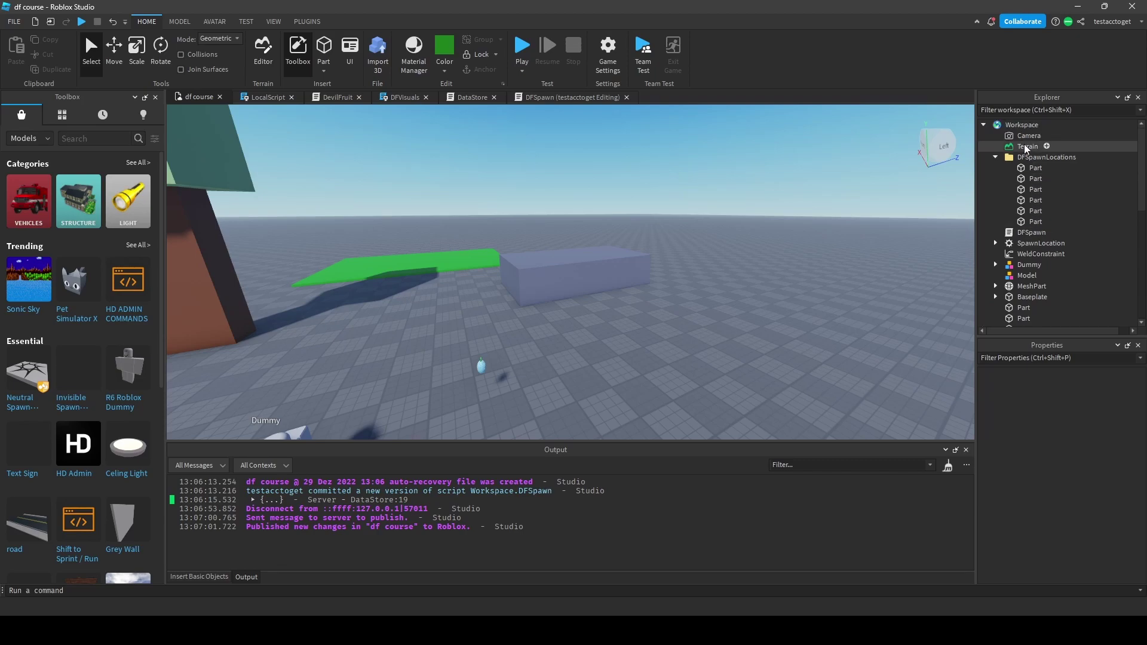
pyautogui.click(995, 157)
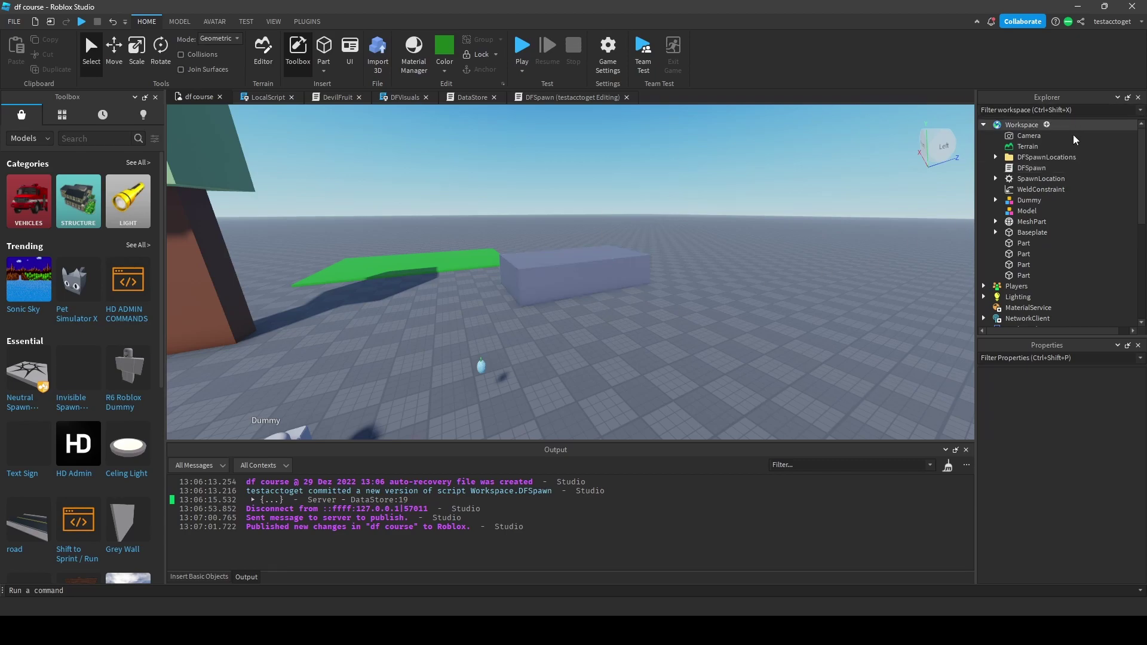
pyautogui.doubleClick(1040, 169)
# Scroll to the top of DFSpawn, then switch back to the df course scene
pyautogui.scroll(2, 475, 227)
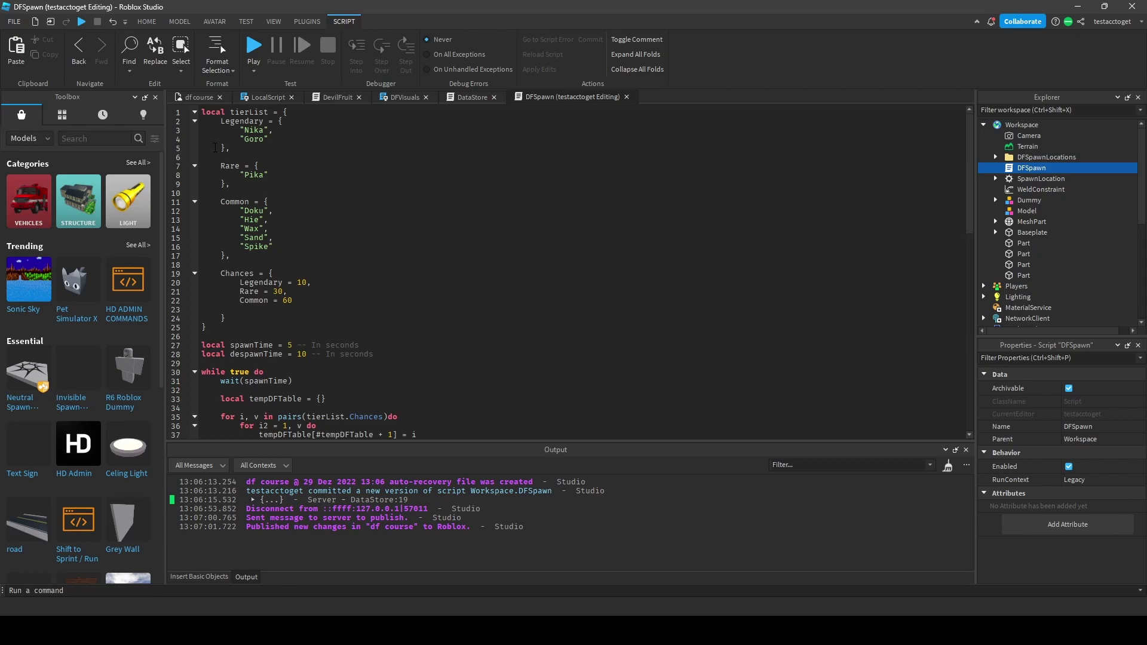
pyautogui.click(197, 96)
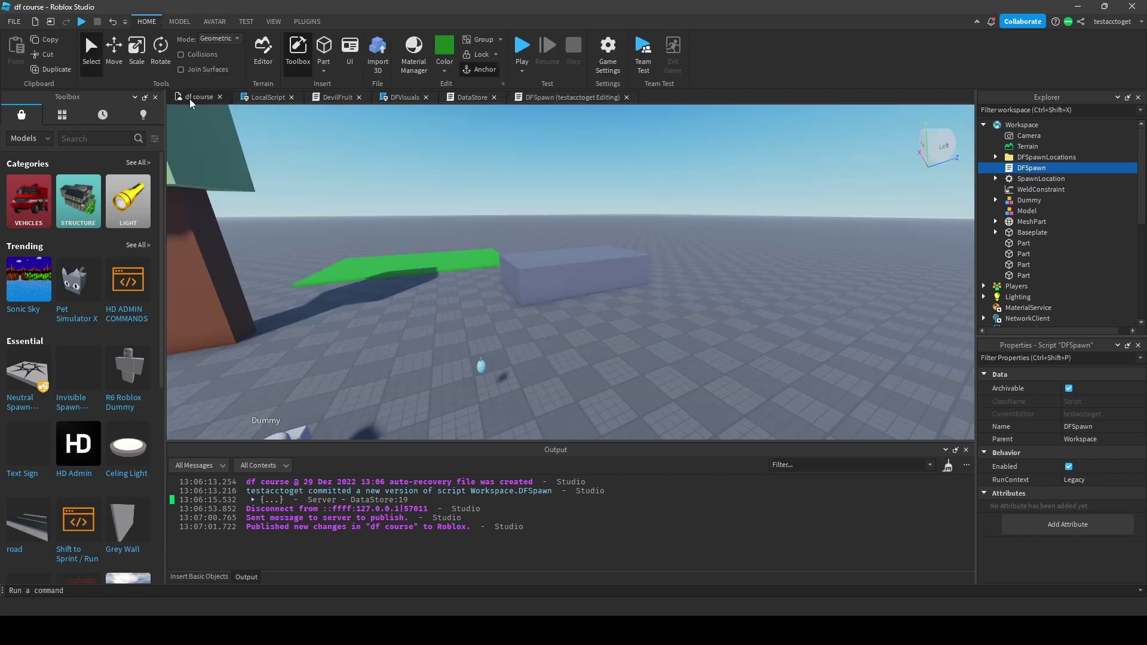
pyautogui.click(996, 158)
pyautogui.moveTo(418, 198); pyautogui.dragTo(366, 212, button='right')
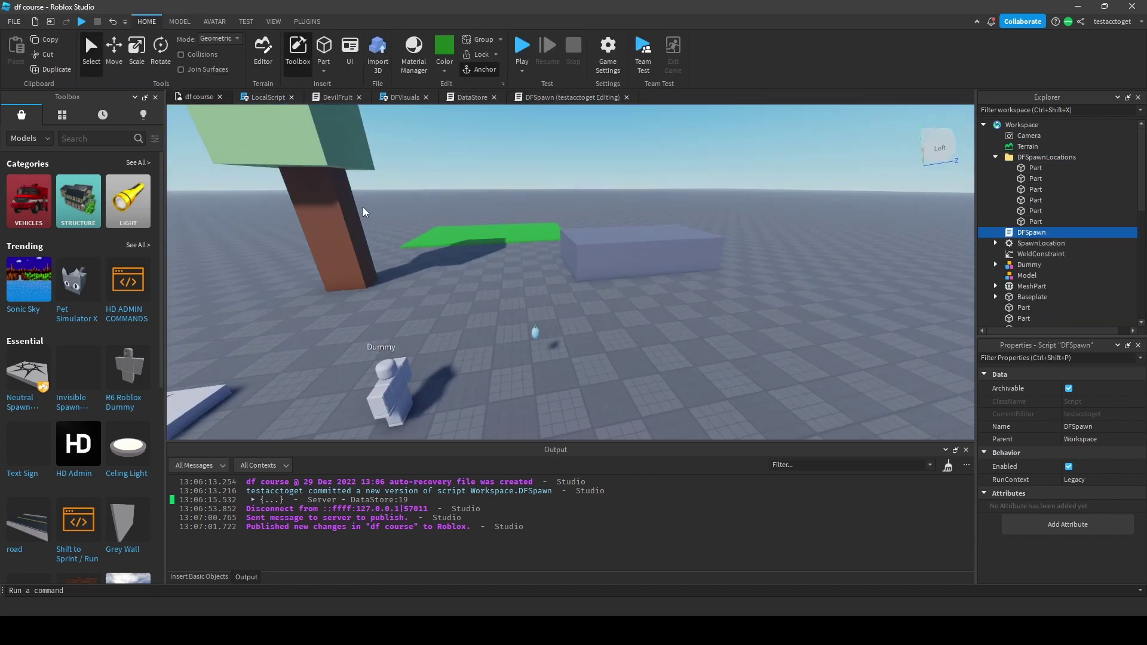
pyautogui.click(995, 157)
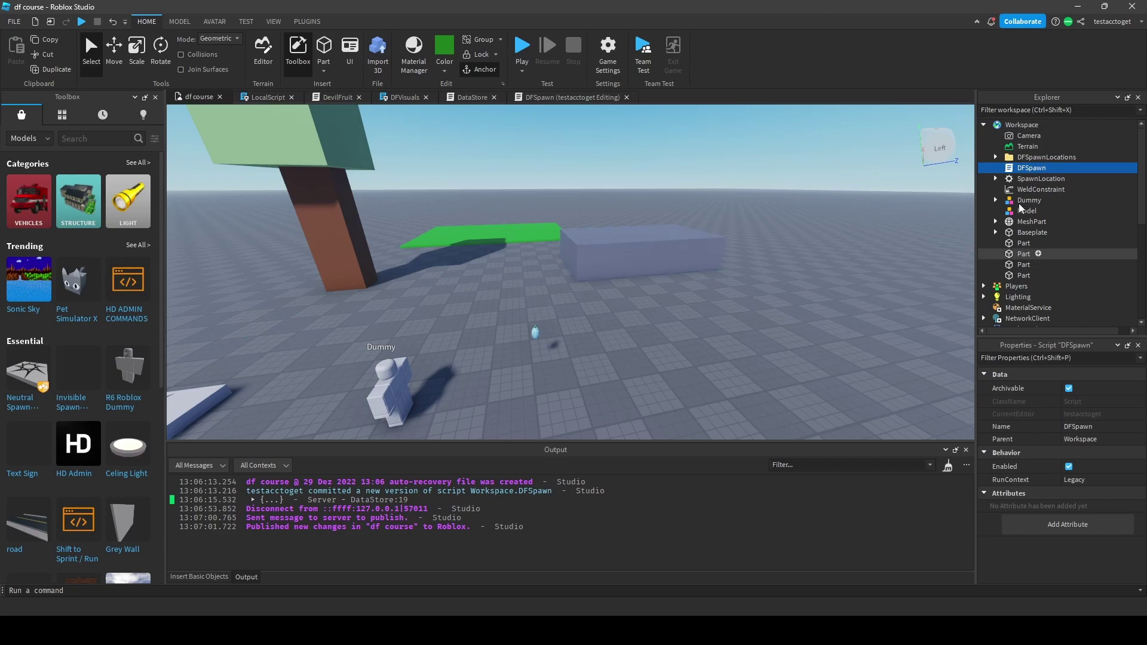
pyautogui.scroll(-3, 1026, 203)
pyautogui.doubleClick(1031, 138)
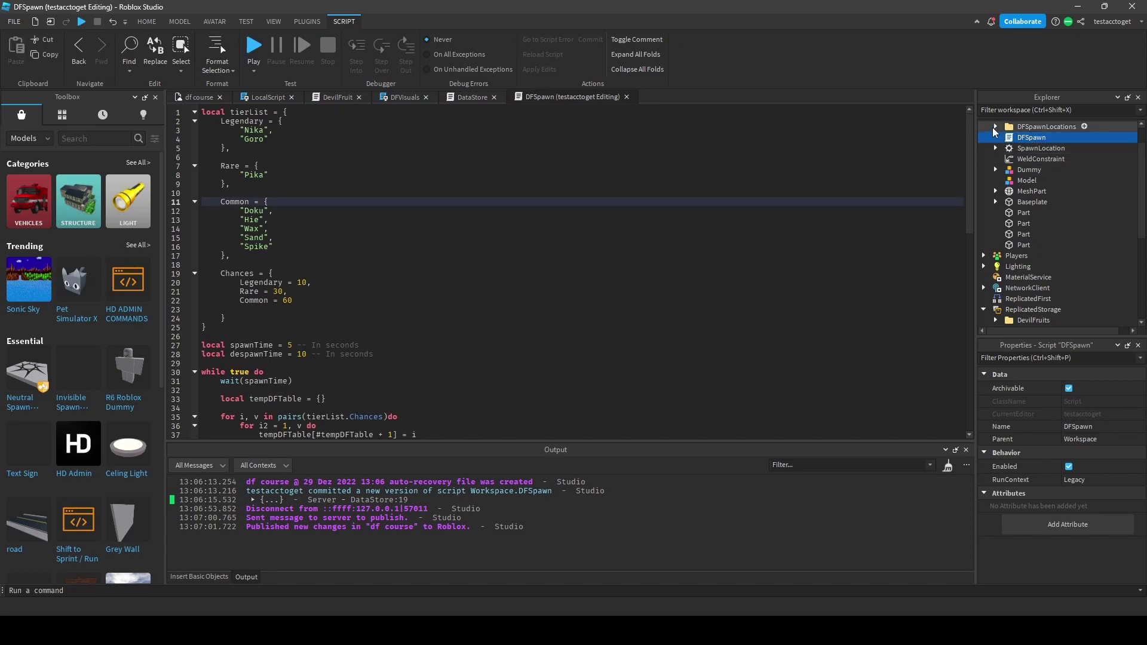
pyautogui.scroll(-3, 607, 291)
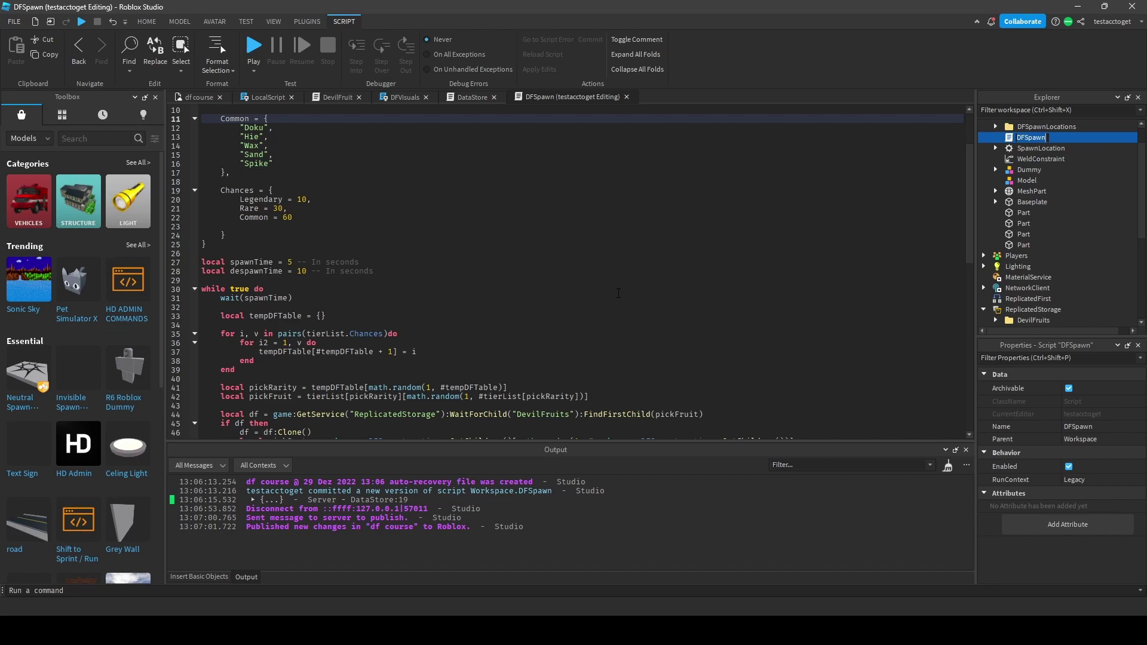
pyautogui.scroll(-6, 600, 244)
pyautogui.scroll(3, 411, 260)
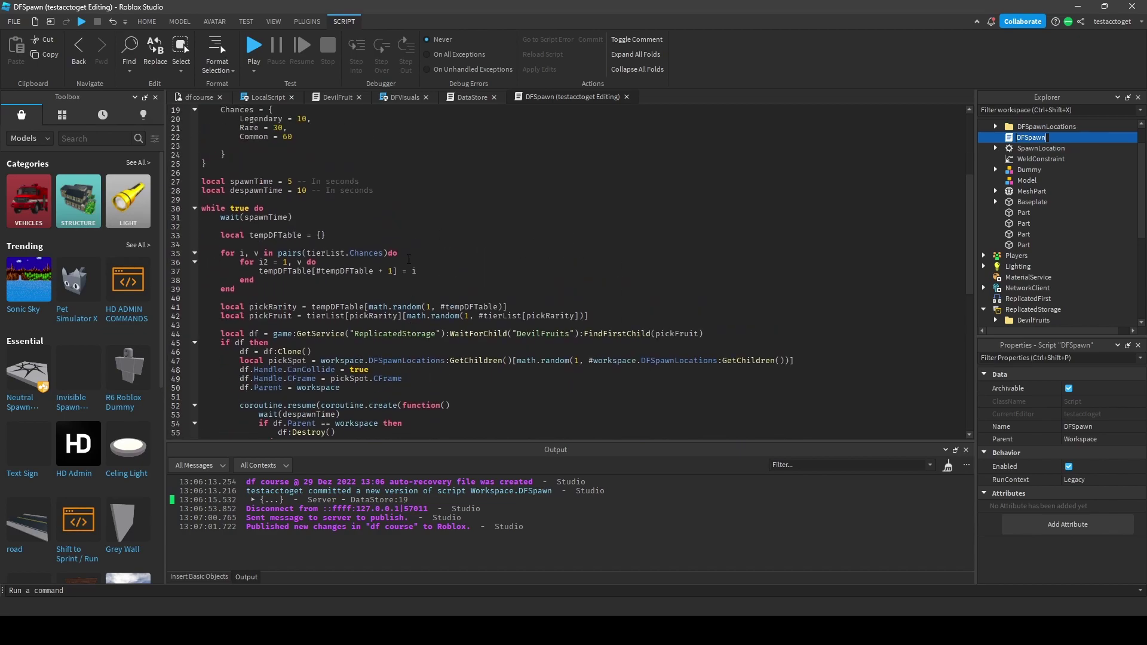
pyautogui.scroll(3, 409, 259)
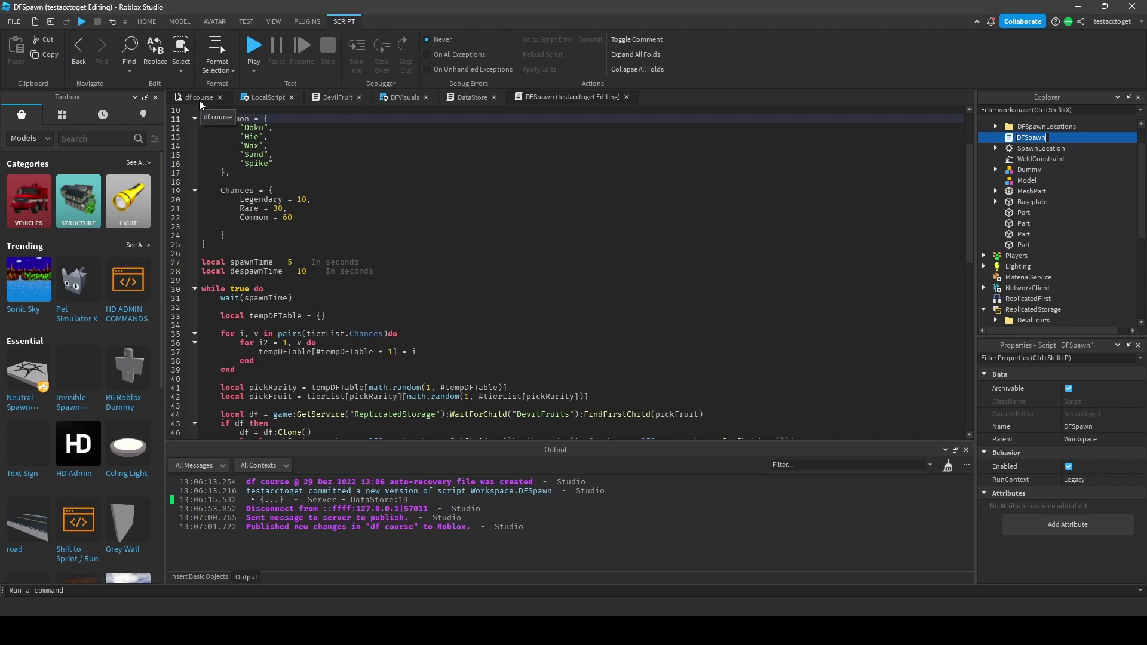
pyautogui.click(199, 97)
pyautogui.scroll(-5, 1027, 251)
# Add a ScreenGui under StarterGui and rename it DFNotifier
pyautogui.click(1019, 263)
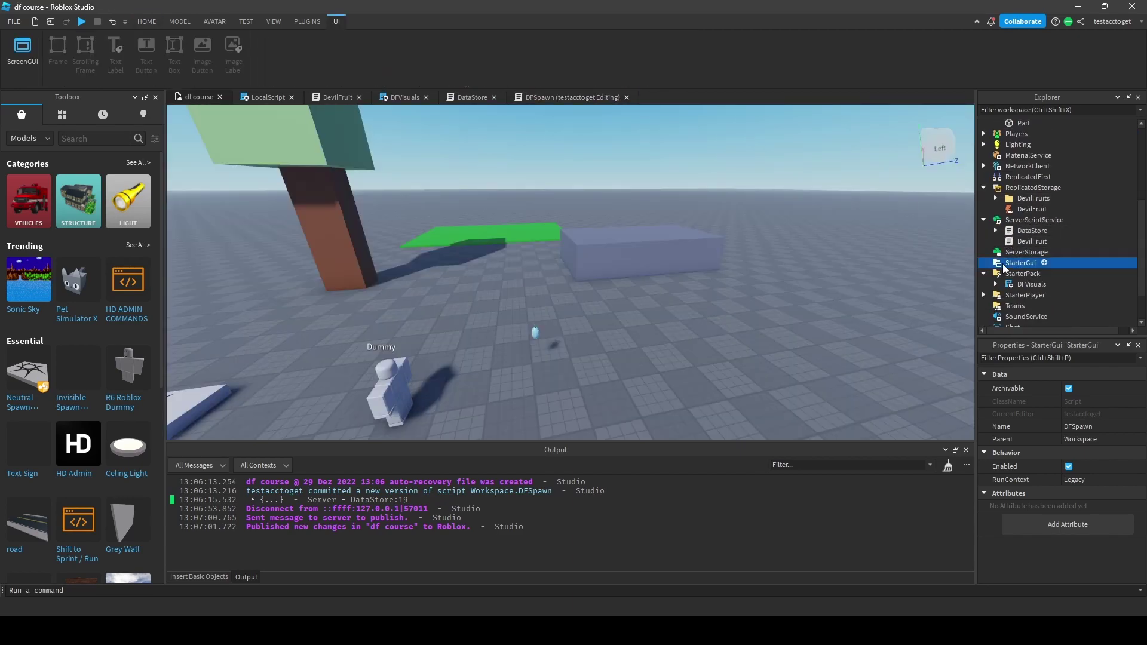
pyautogui.click(1044, 263)
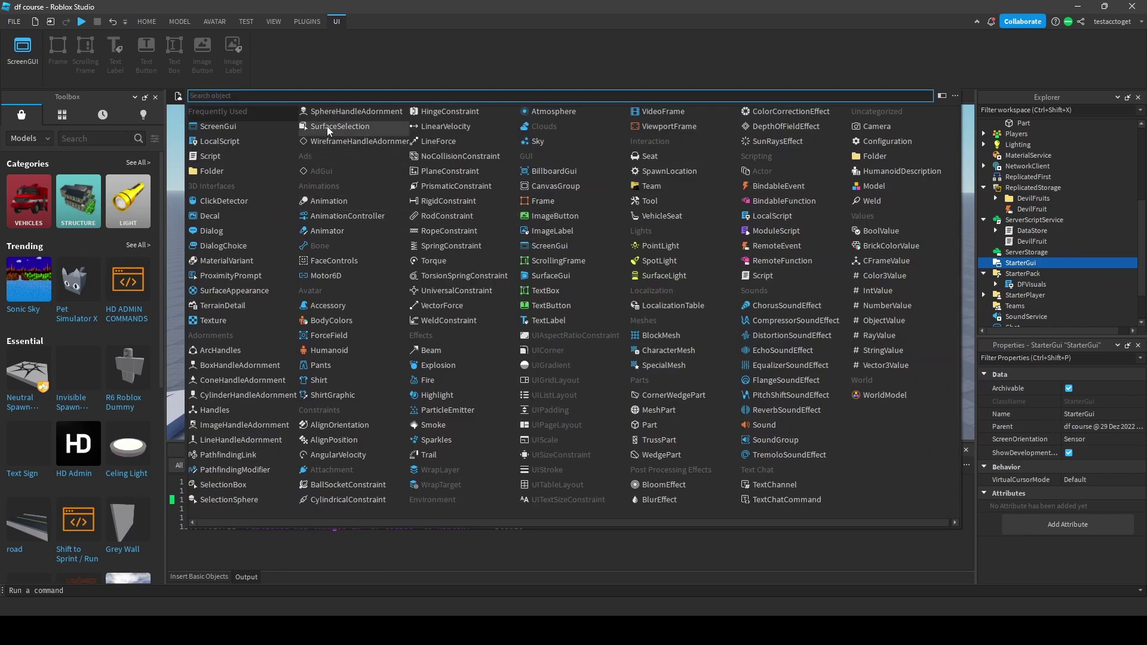
pyautogui.click(218, 126)
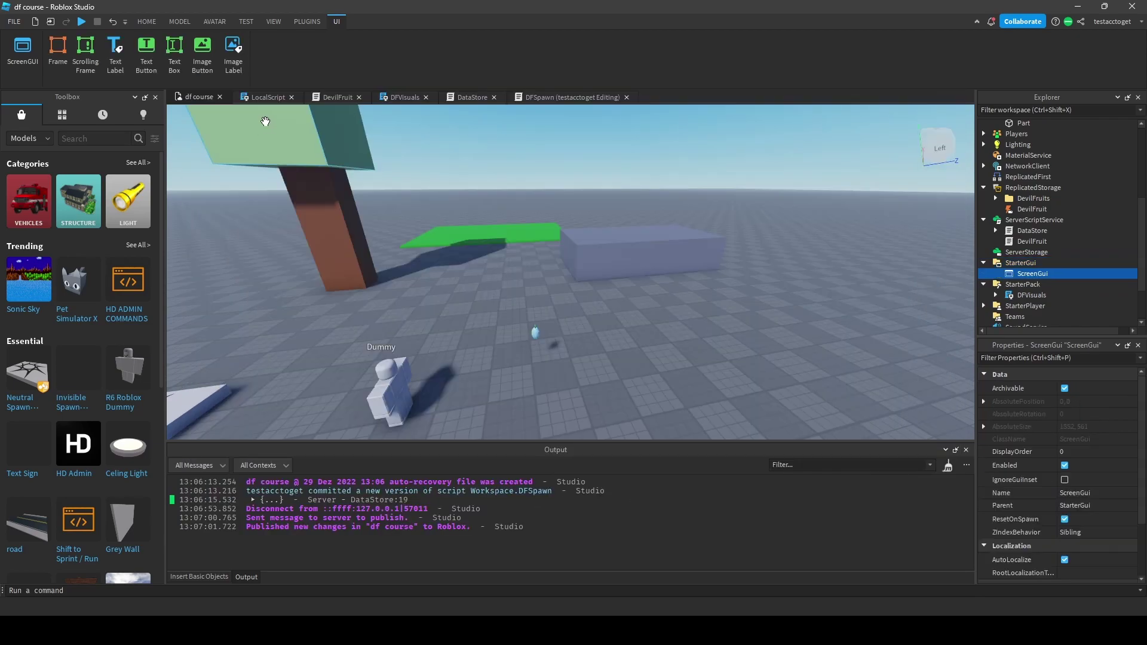
pyautogui.rightClick(1020, 274)
pyautogui.click(1011, 83)
pyautogui.write('DFNotifier')
pyautogui.press('Return')
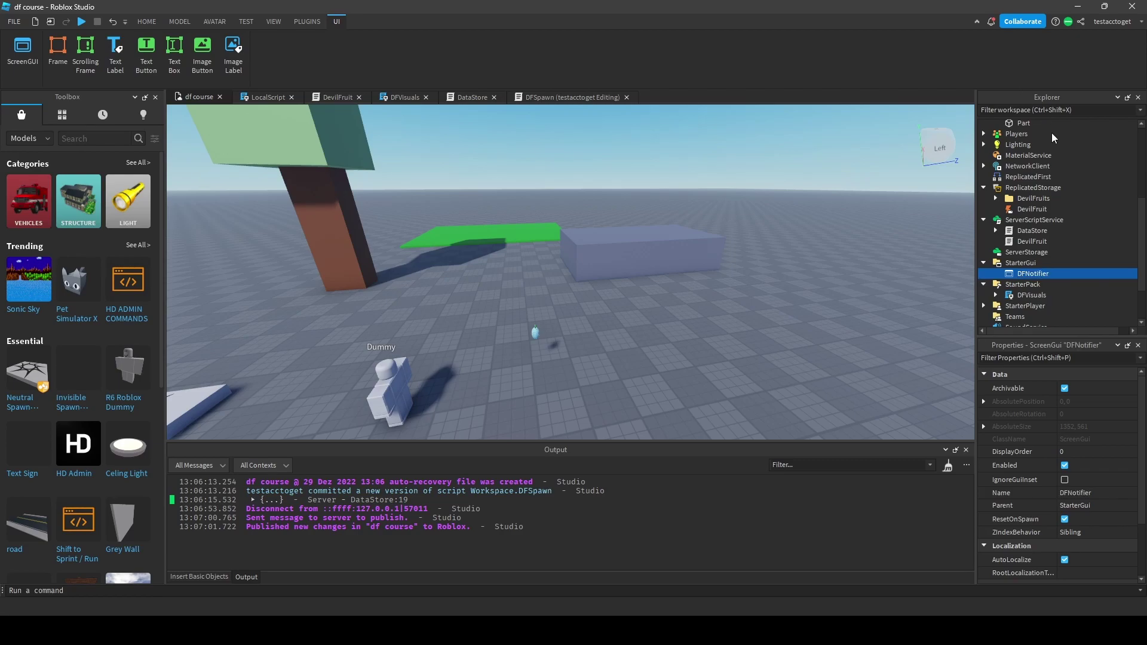
# Insert a TextLabel into DFNotifier, deleting a mistakenly added Frame
pyautogui.rightClick(1037, 277)
pyautogui.click(1037, 274)
pyautogui.write('frame')
pyautogui.press('Return')
pyautogui.rightClick(1033, 285)
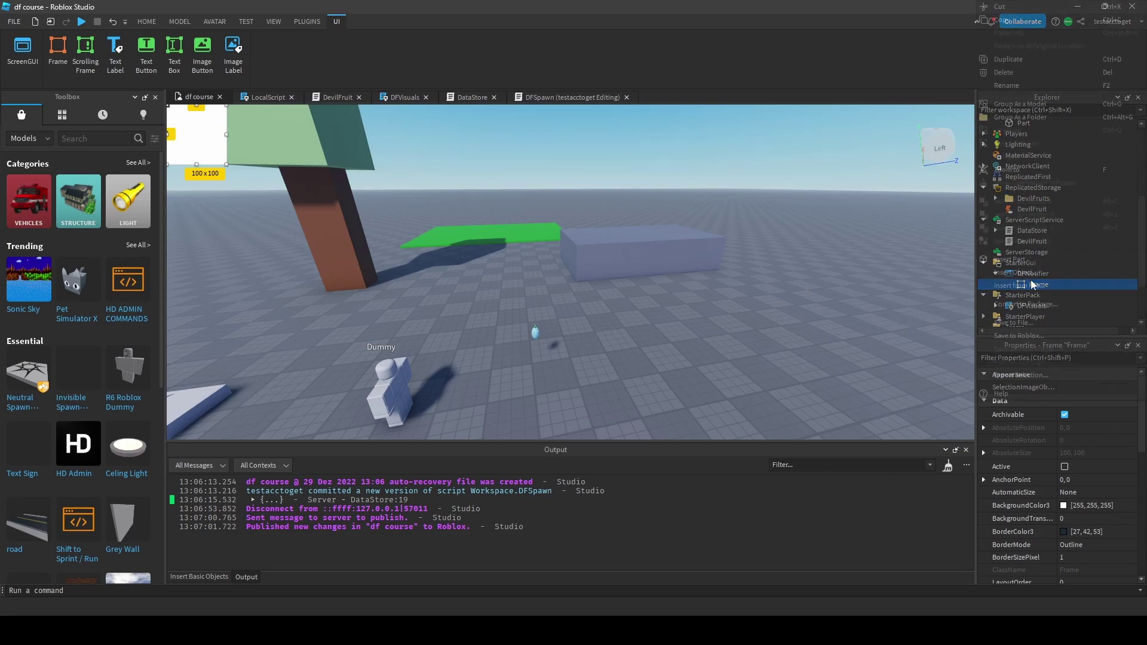
pyautogui.click(1008, 71)
pyautogui.rightClick(1033, 276)
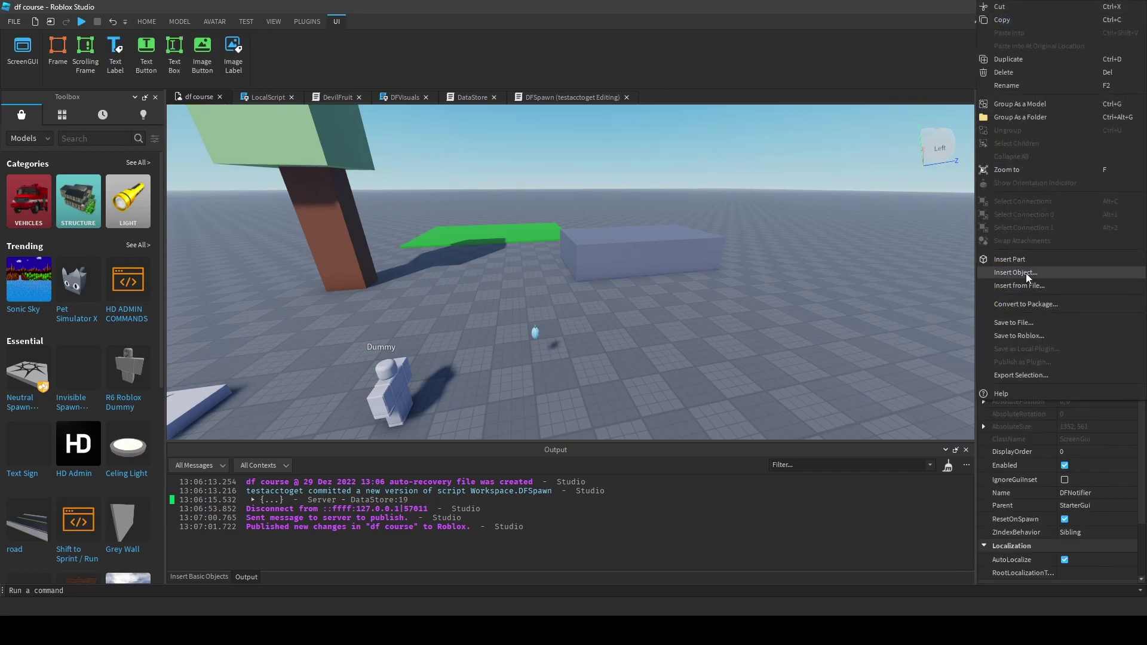
pyautogui.click(1015, 272)
pyautogui.write('textlabel')
pyautogui.press('Return')
# Set the TextLabel Size to {0.3, 0},{0.1, 0}
pyautogui.scroll(-5, 1023, 403)
pyautogui.click(1099, 448)
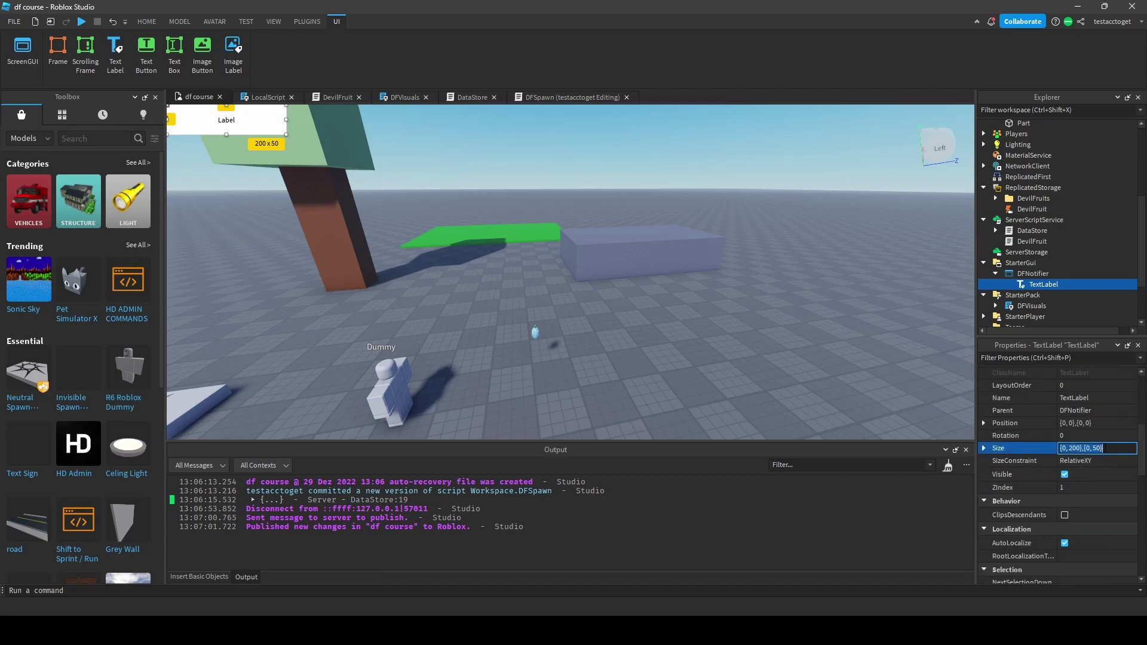
pyautogui.write('0.3,0,0.2,0')
pyautogui.press('Return')
pyautogui.click(1103, 447)
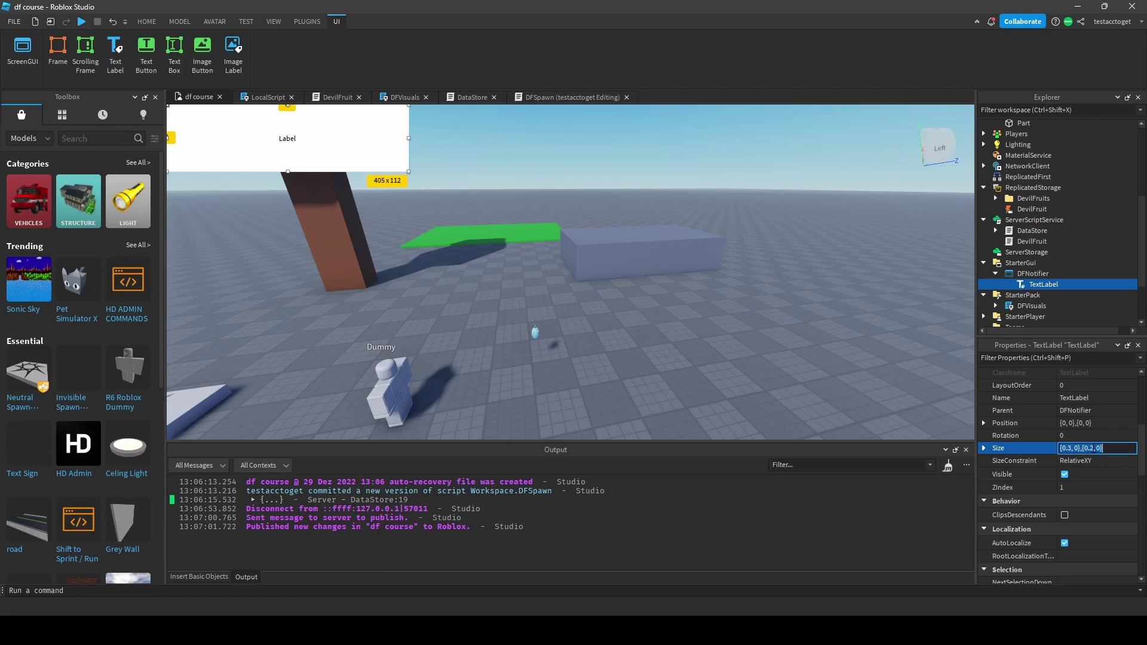
pyautogui.write('1')
pyautogui.press('Return')
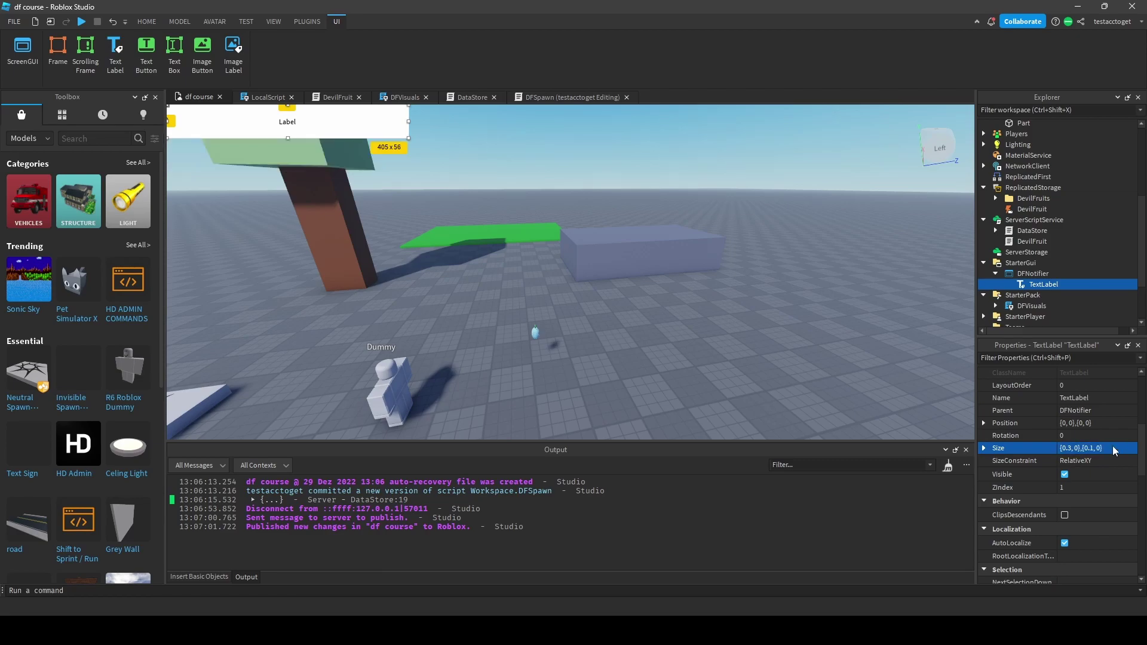
# Set the TextLabel Position to {0.35, 0},{0, 0}
pyautogui.click(1065, 423)
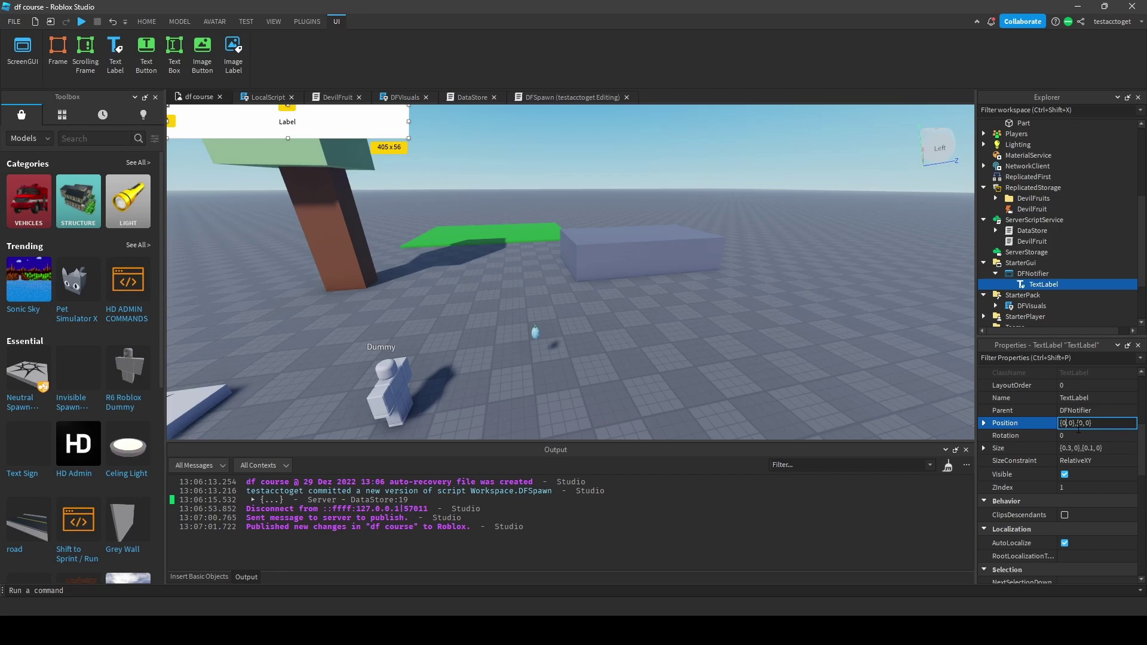
pyautogui.write('.35')
pyautogui.press('Return')
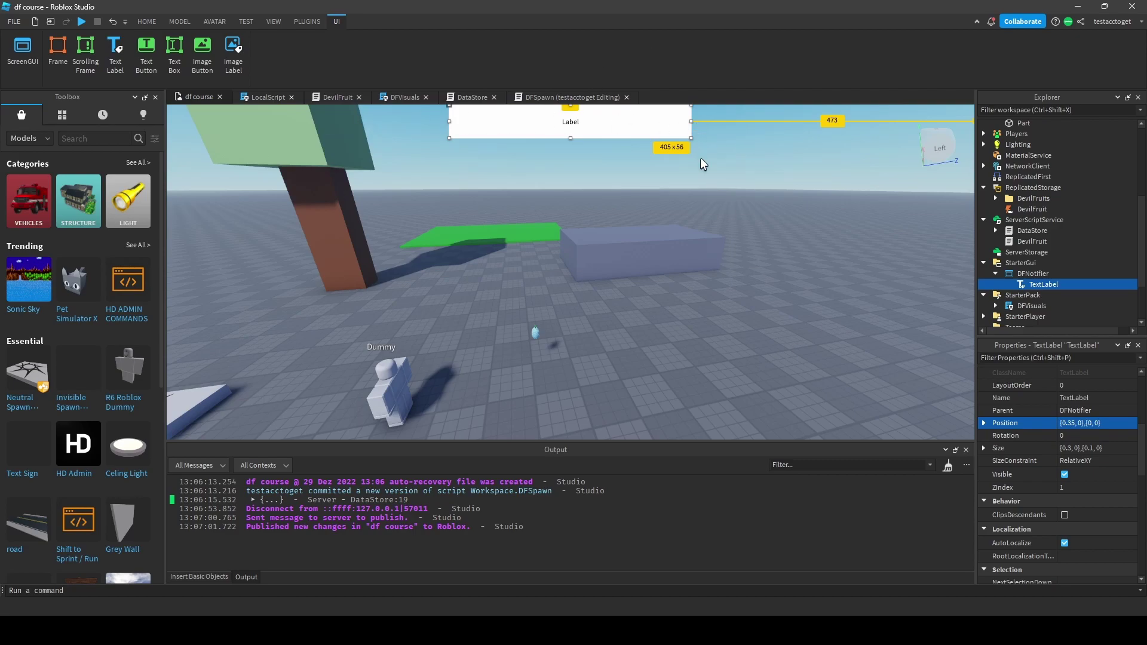
pyautogui.scroll(5, 1086, 421)
# Make the label background fully transparent (1) and turn on TextScaled
pyautogui.click(1072, 479)
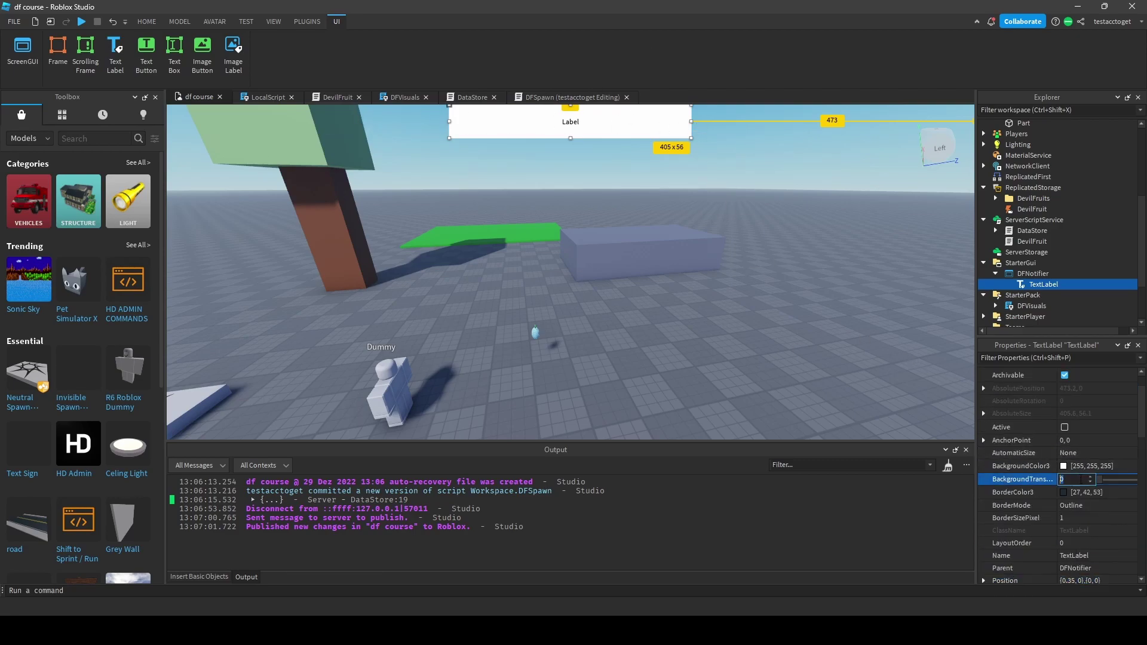
pyautogui.write('1')
pyautogui.scroll(-10, 1091, 467)
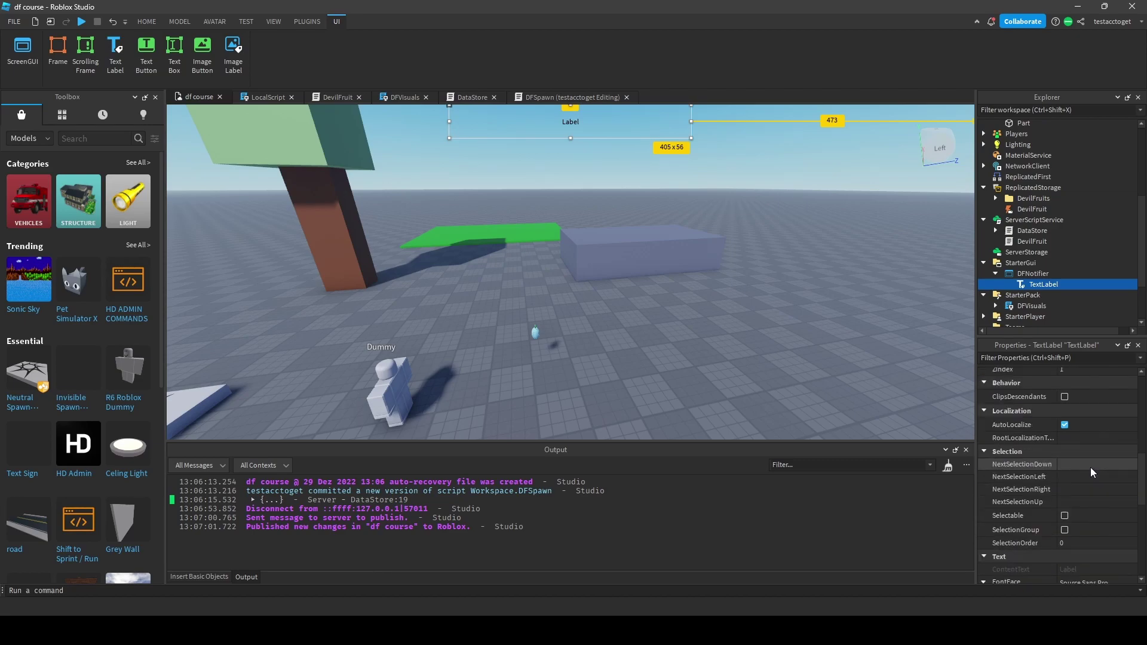
pyautogui.scroll(-3, 1085, 514)
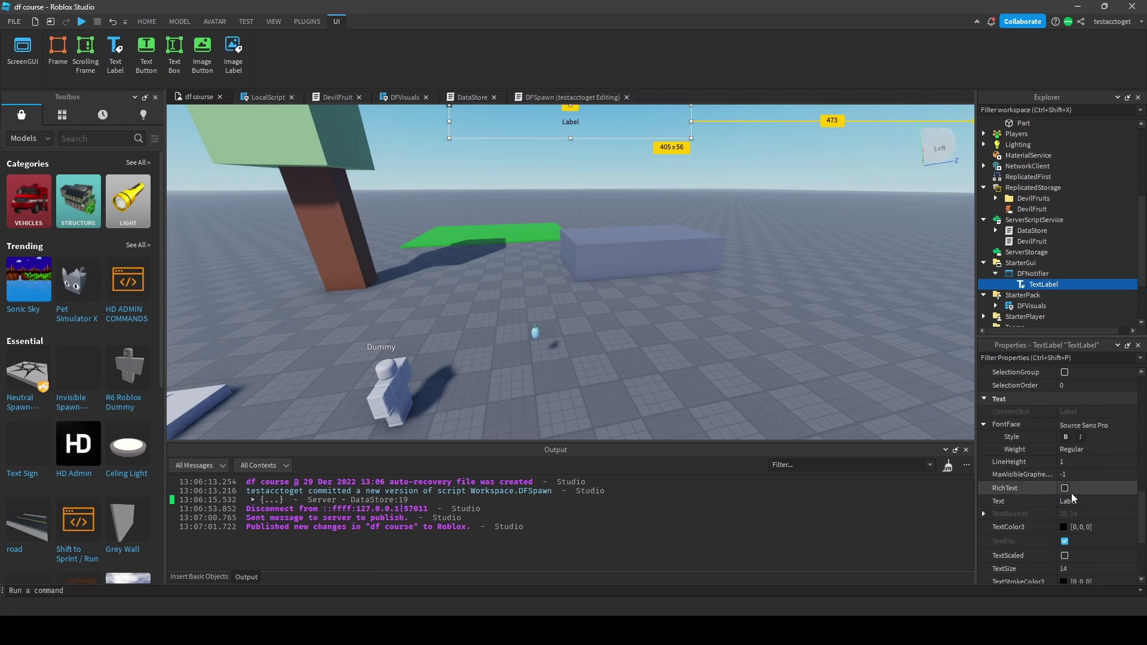
pyautogui.click(1065, 555)
# Set the label font to Permanent Marker
pyautogui.click(1078, 426)
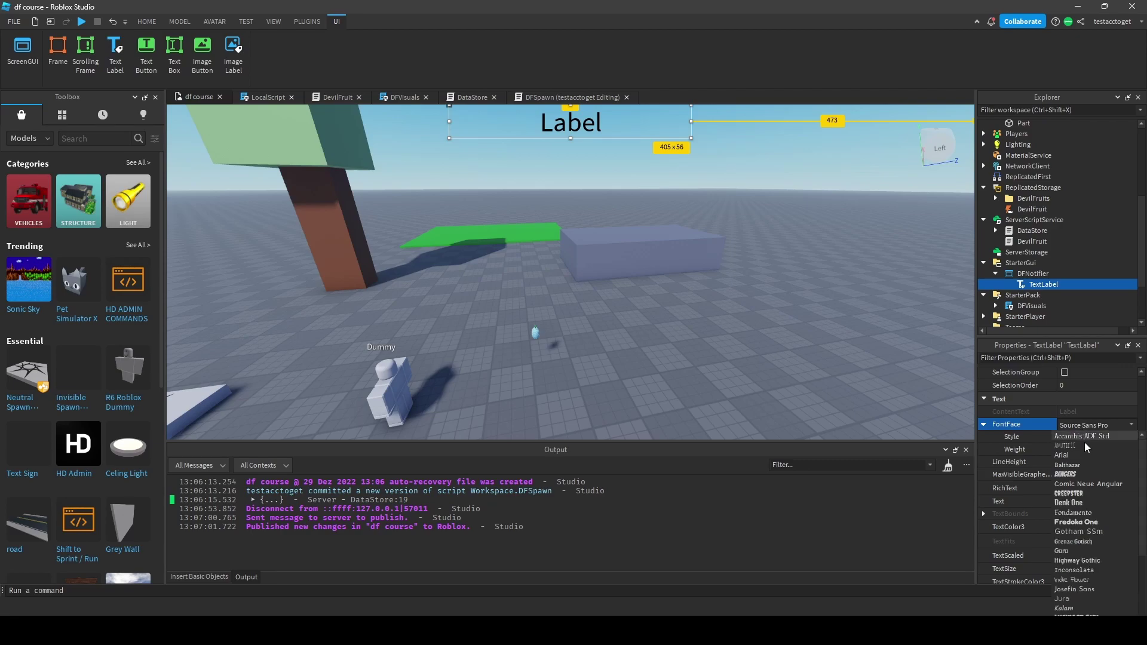
pyautogui.click(1088, 477)
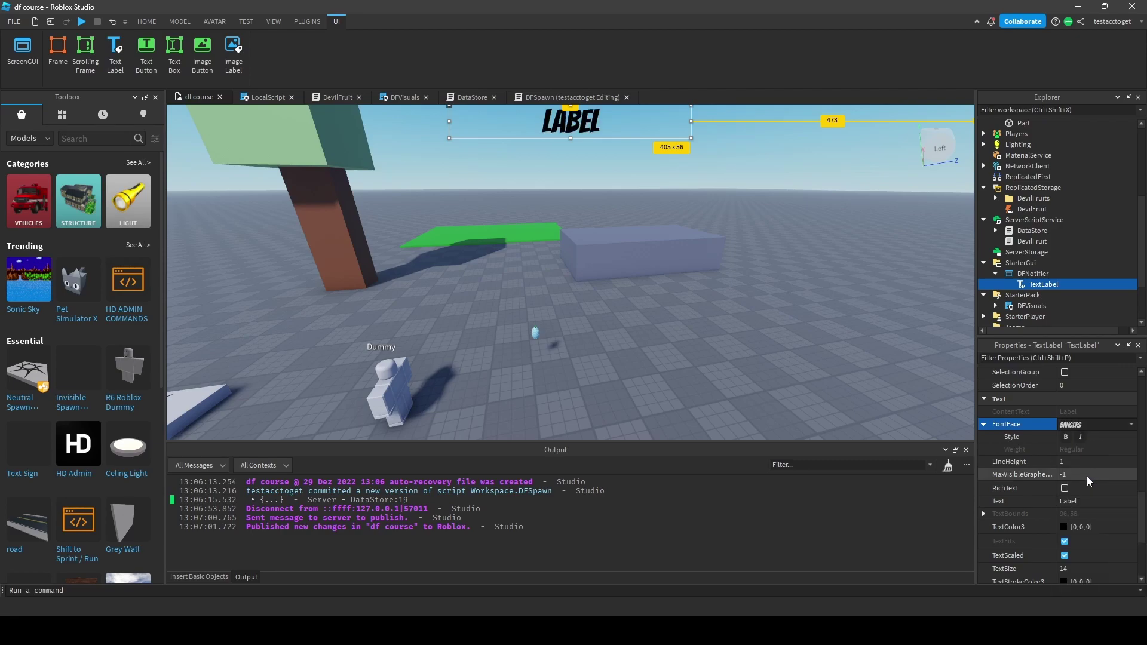
pyautogui.click(1080, 425)
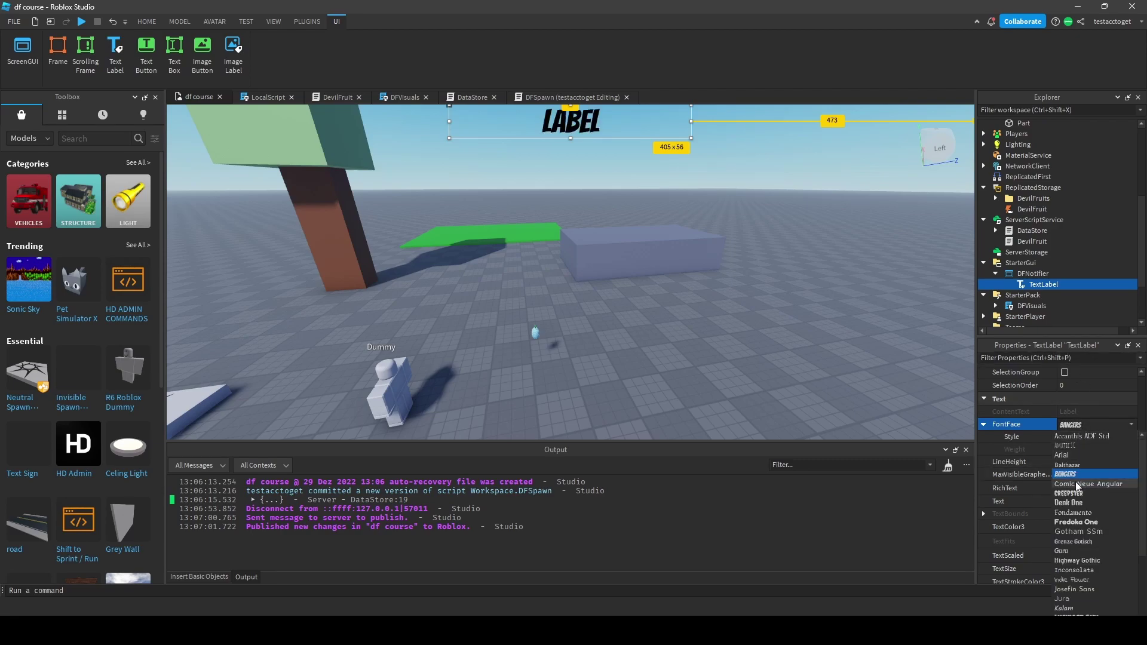
pyautogui.scroll(-3, 1082, 491)
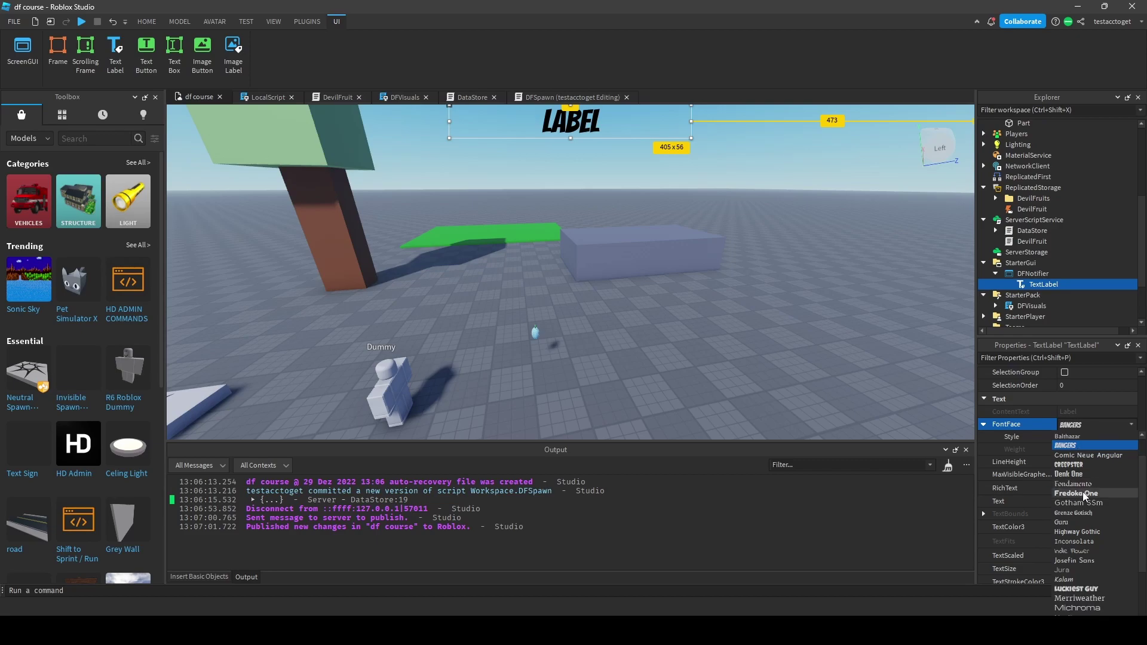
pyautogui.scroll(-1, 1092, 522)
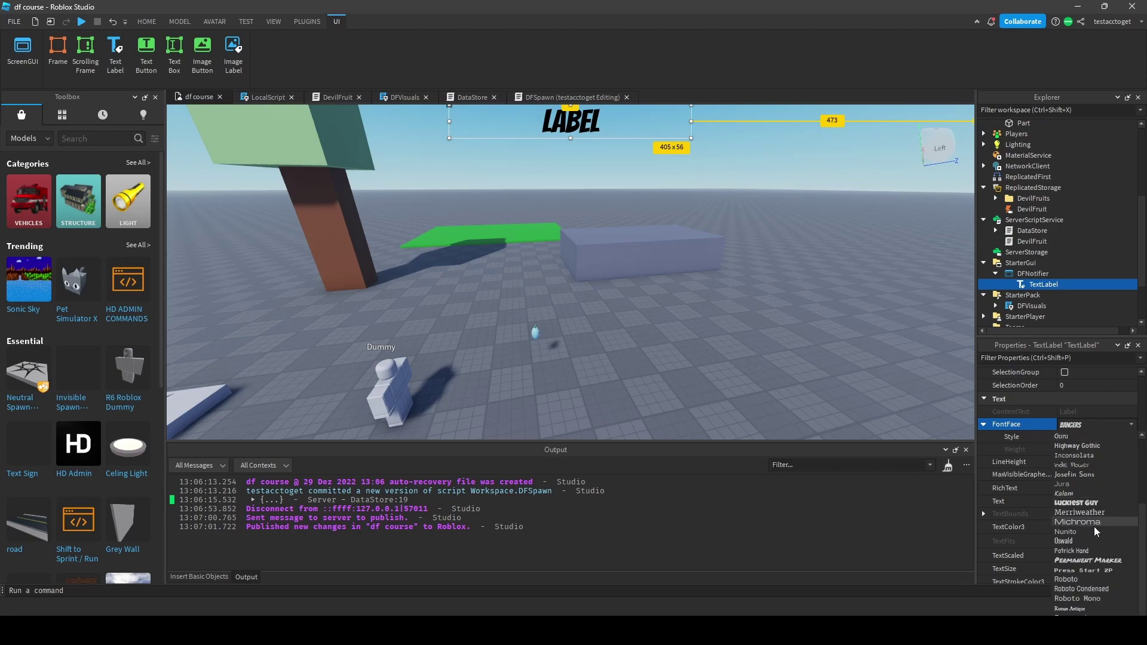
pyautogui.click(1107, 561)
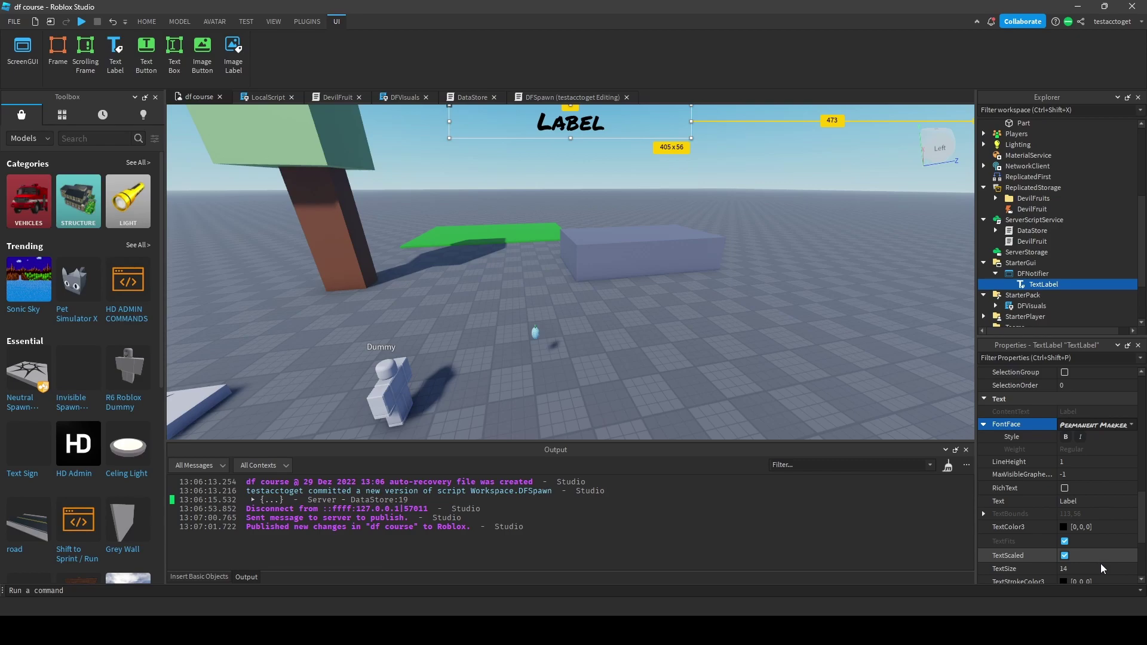
# Colour the label text red [255,0,0] with a white [255,255,255] outline
pyautogui.click(1063, 528)
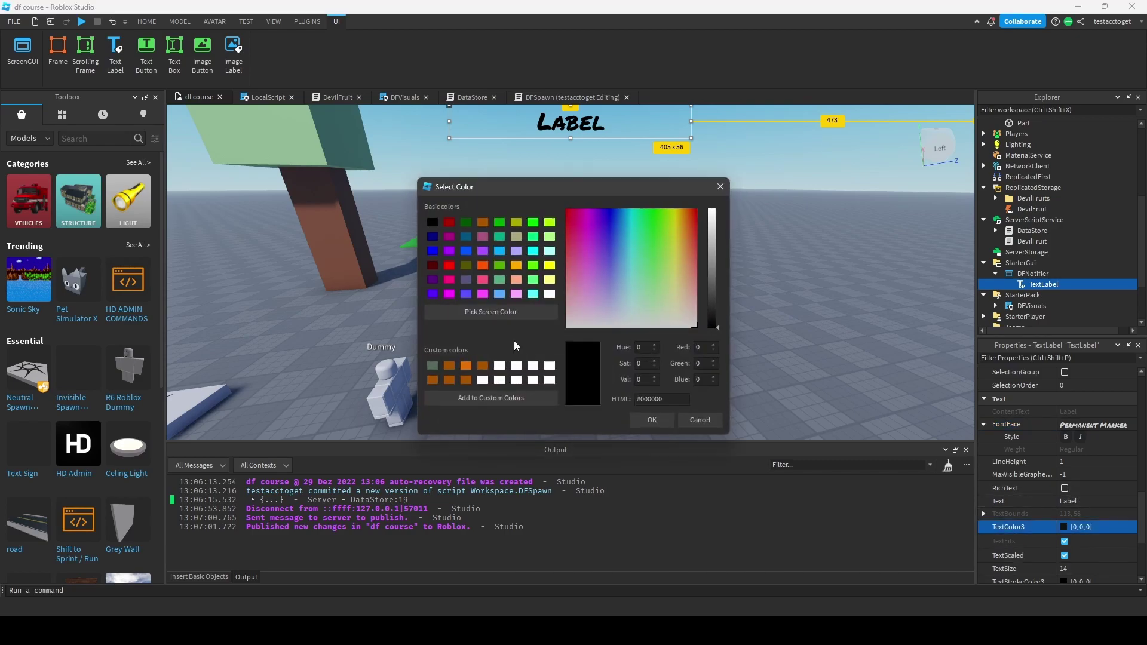
pyautogui.click(449, 265)
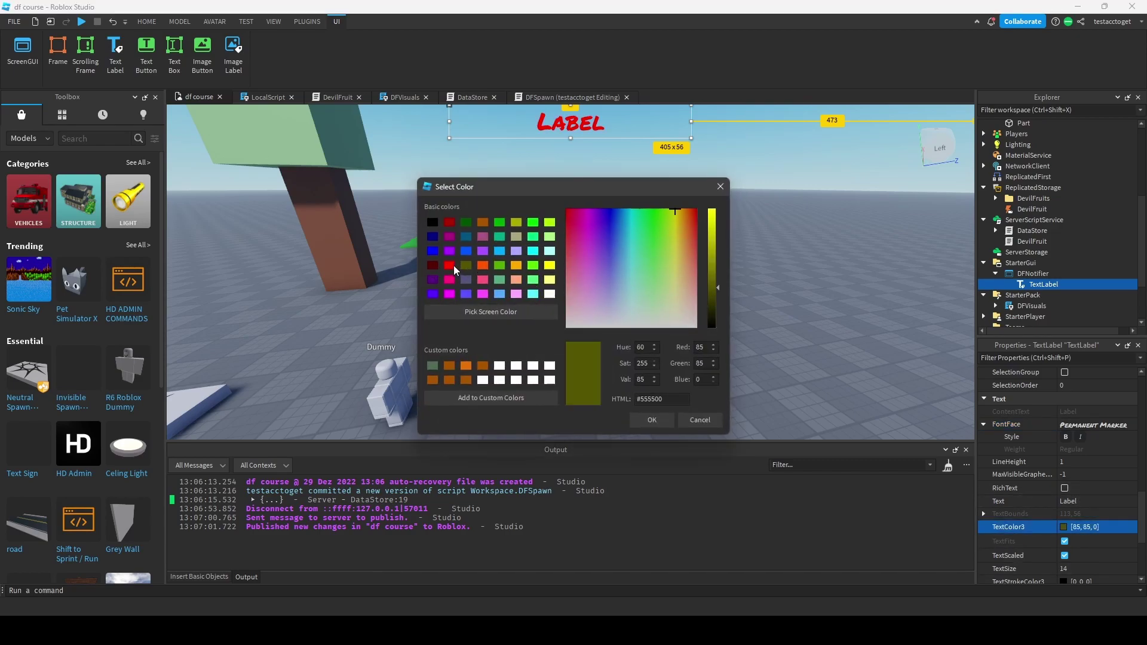
pyautogui.click(652, 420)
pyautogui.scroll(-3, 1063, 490)
pyautogui.click(1069, 516)
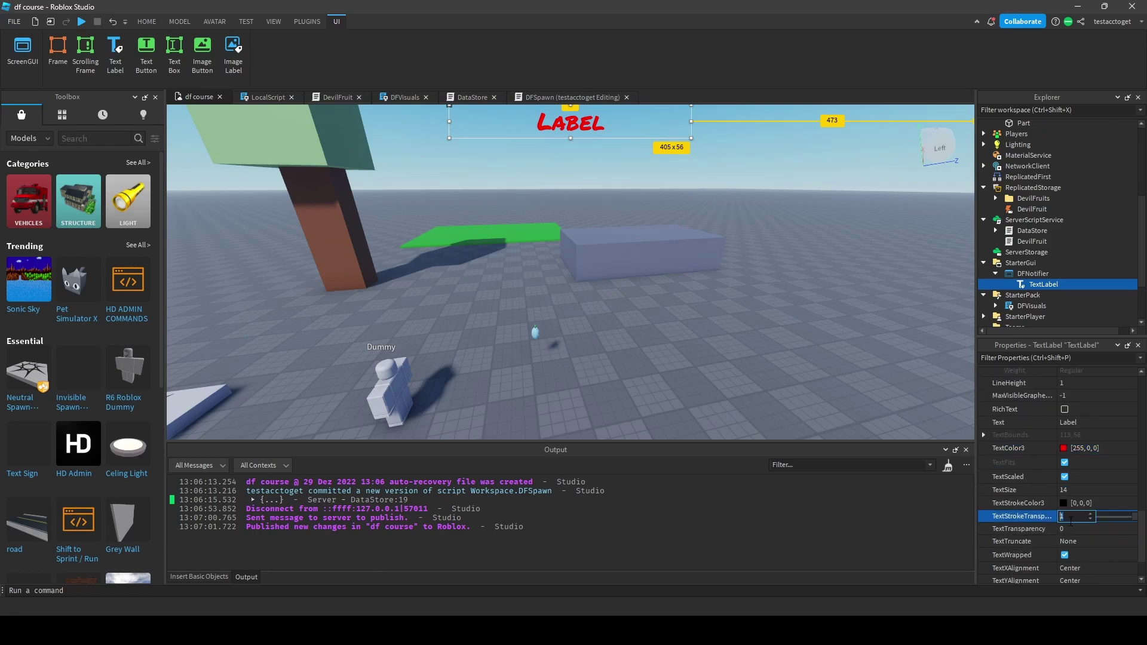
pyautogui.click(1064, 502)
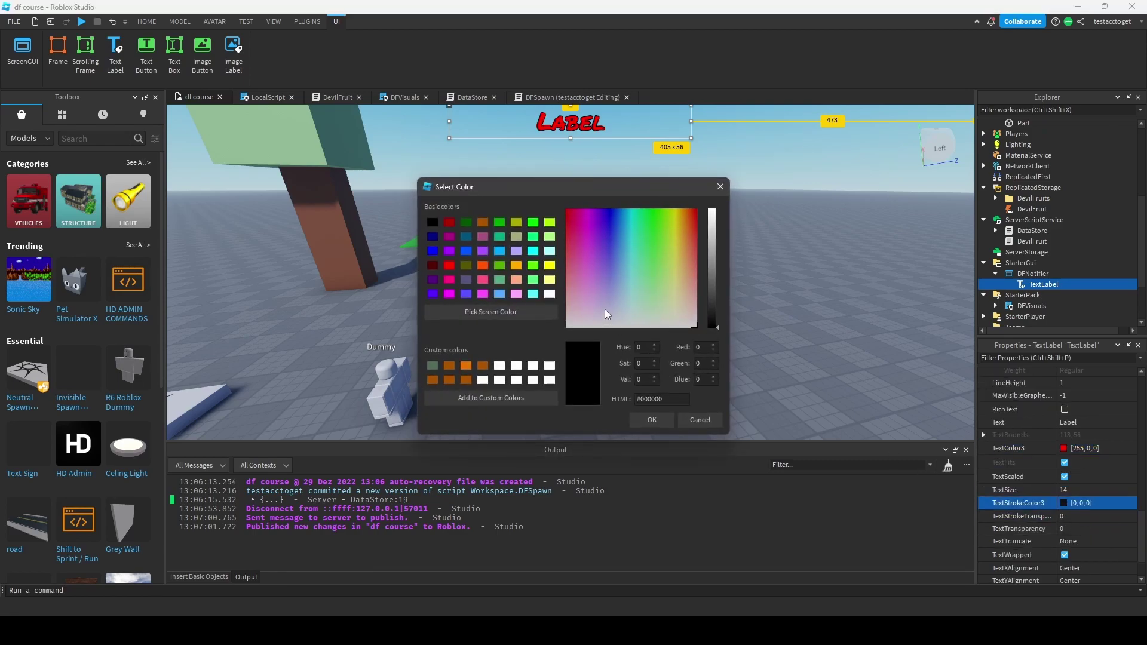
pyautogui.click(550, 294)
pyautogui.click(668, 419)
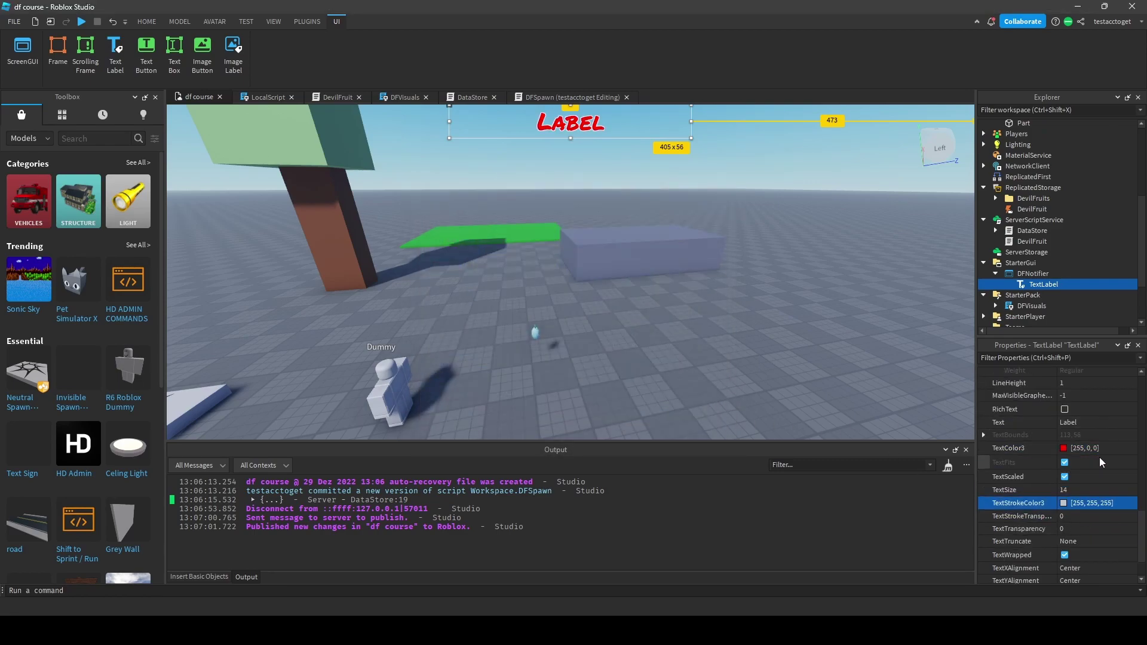
pyautogui.scroll(4, 1099, 458)
# Set the label Text to 'A Devil Fruit is currently in the server!'
pyautogui.click(1077, 539)
pyautogui.write('A')
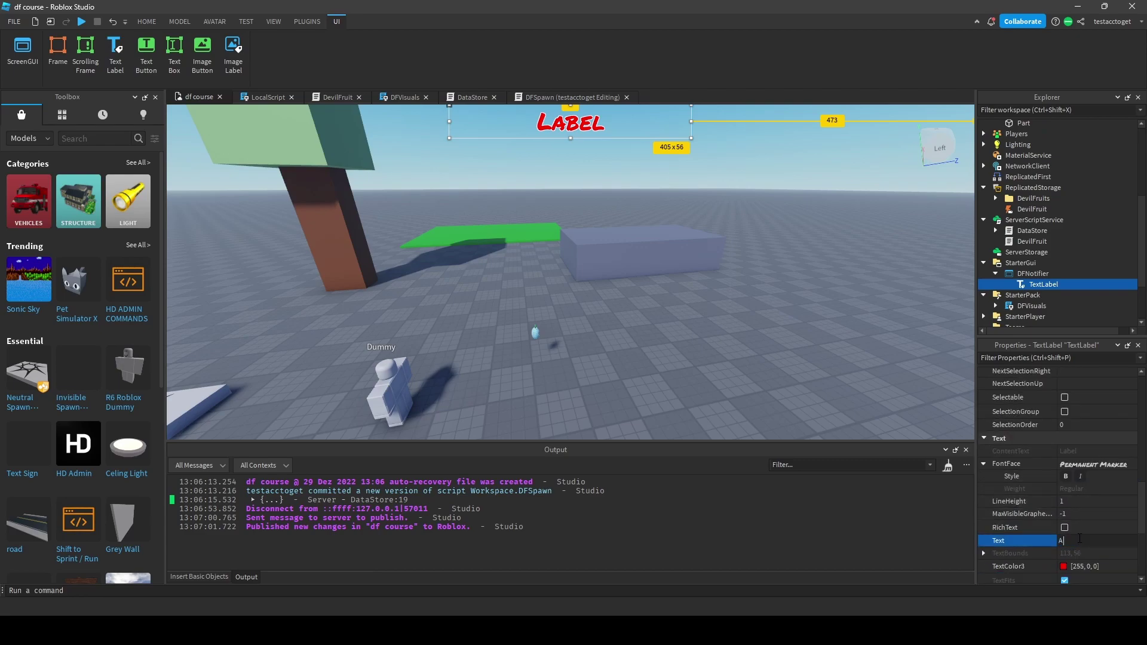
pyautogui.write(' devil!')
pyautogui.press('BackSpace')
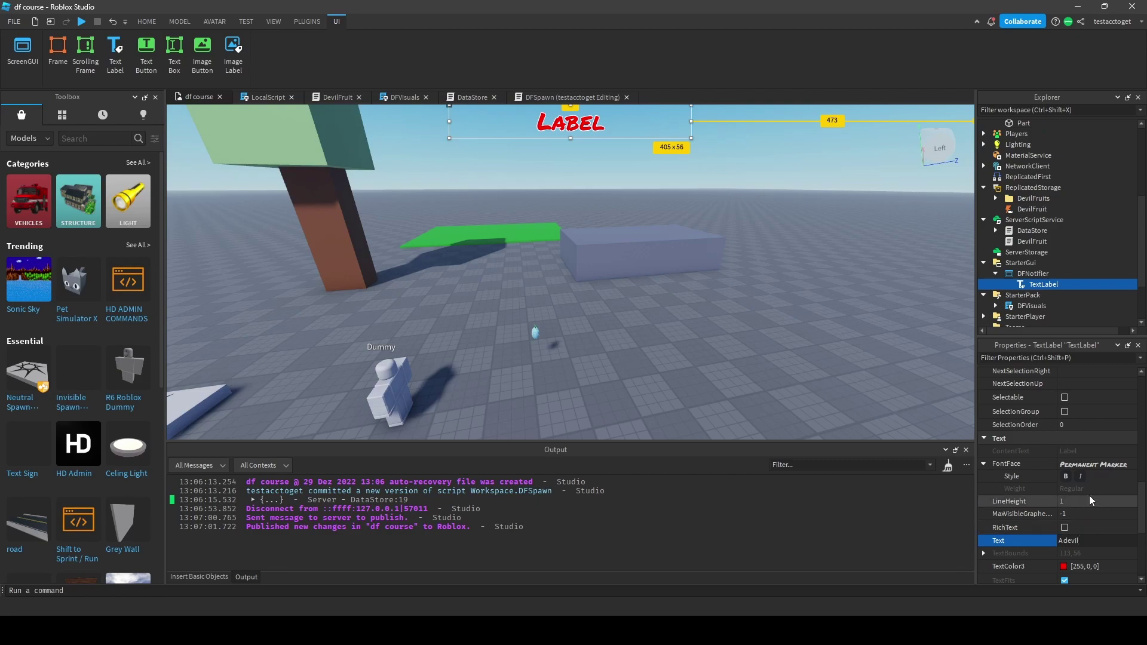
pyautogui.press('BackSpace')
pyautogui.press('BackSpace')
pyautogui.press('BackSpace')
pyautogui.press('BackSpace')
pyautogui.press('BackSpace')
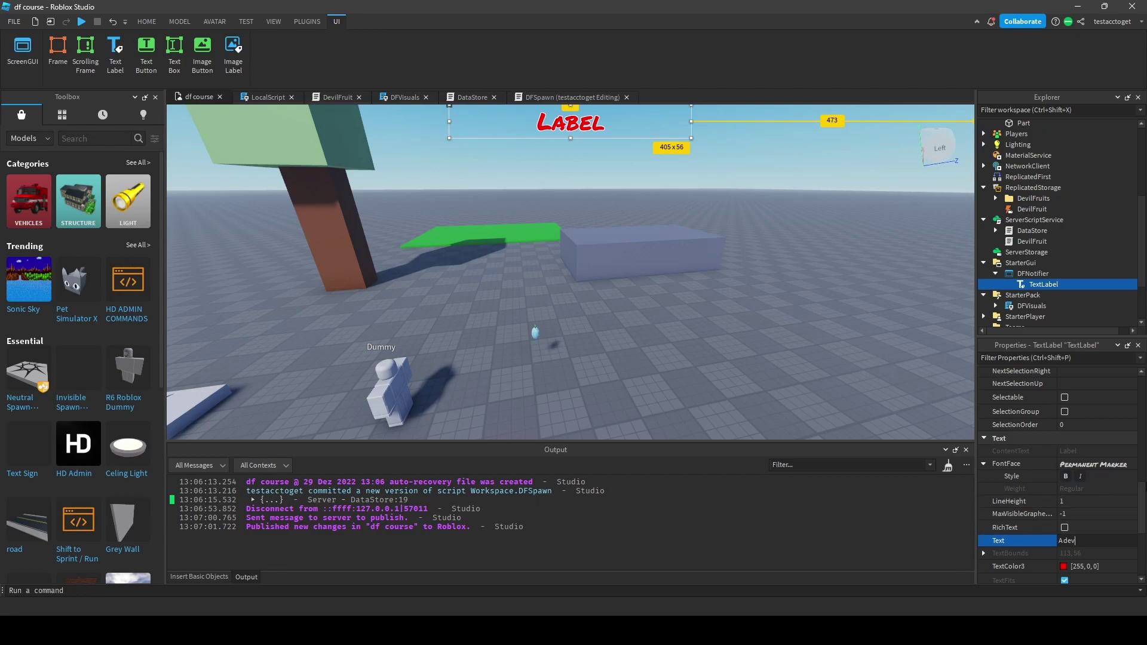
pyautogui.write('Devil Fruit is currently<')
pyautogui.press('BackSpace')
pyautogui.write('in the server!')
pyautogui.press('Return')
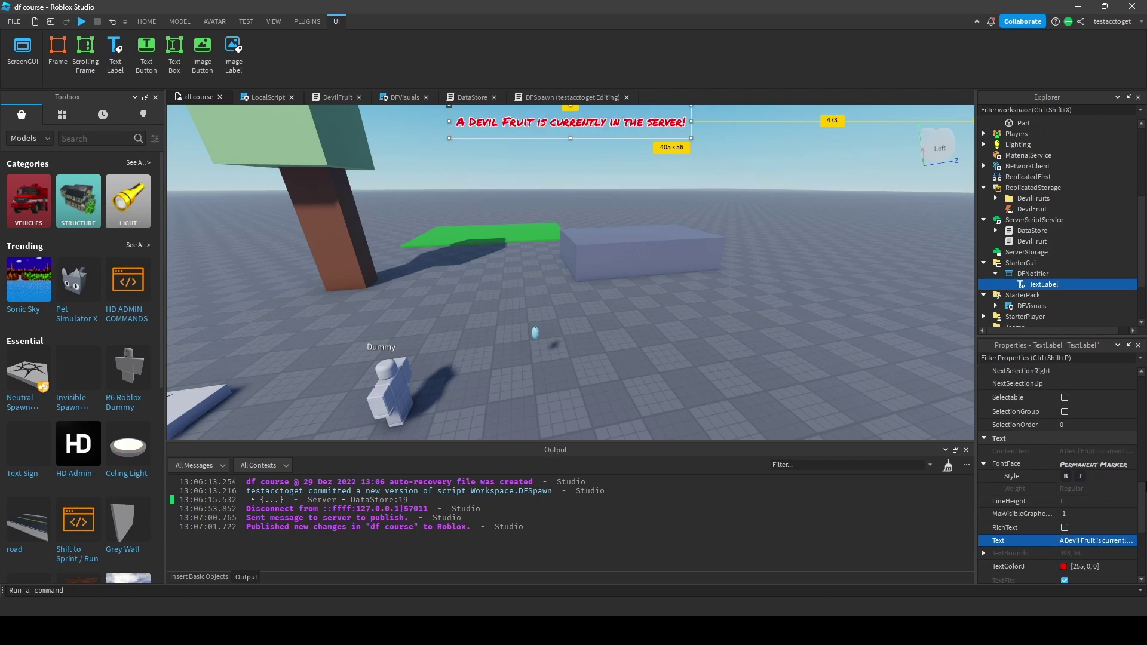
pyautogui.click(857, 292)
pyautogui.moveTo(728, 274); pyautogui.dragTo(602, 138, button='right')
# Rename the TextLabel under DFNotifier to Notification
pyautogui.press('s')
pyautogui.press('w')
pyautogui.press('d')
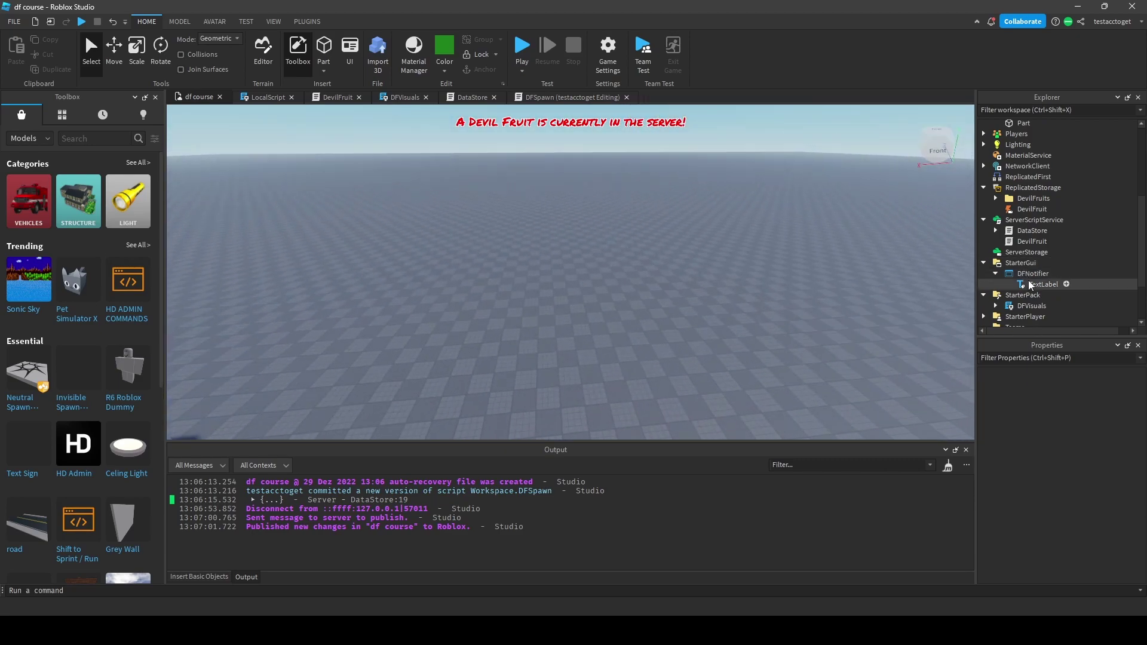
pyautogui.click(1039, 284)
pyautogui.click(1025, 273)
pyautogui.click(1032, 286)
pyautogui.rightClick(1034, 286)
pyautogui.click(1009, 86)
pyautogui.write('Notification')
pyautogui.press('Return')
# Turn off the Notification label's Visible property
pyautogui.scroll(-5, 1073, 543)
pyautogui.click(1064, 435)
pyautogui.moveTo(733, 331); pyautogui.dragTo(704, 291, button='right')
pyautogui.moveTo(707, 297); pyautogui.dragTo(706, 297, button='right')
pyautogui.press('w')
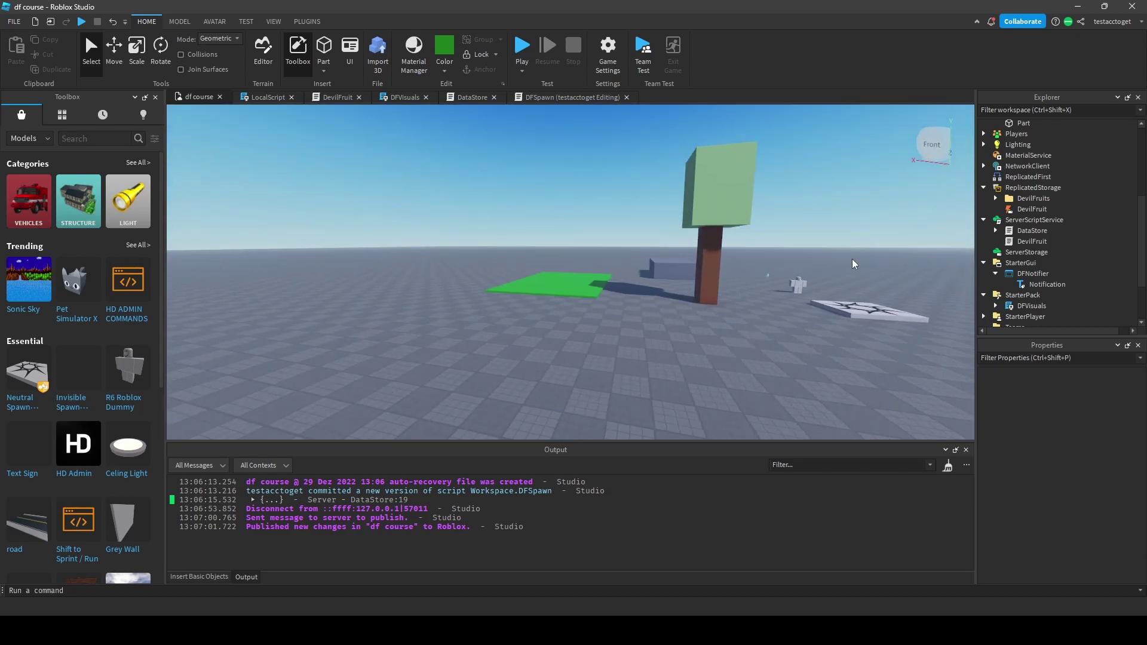
pyautogui.scroll(5, 1051, 259)
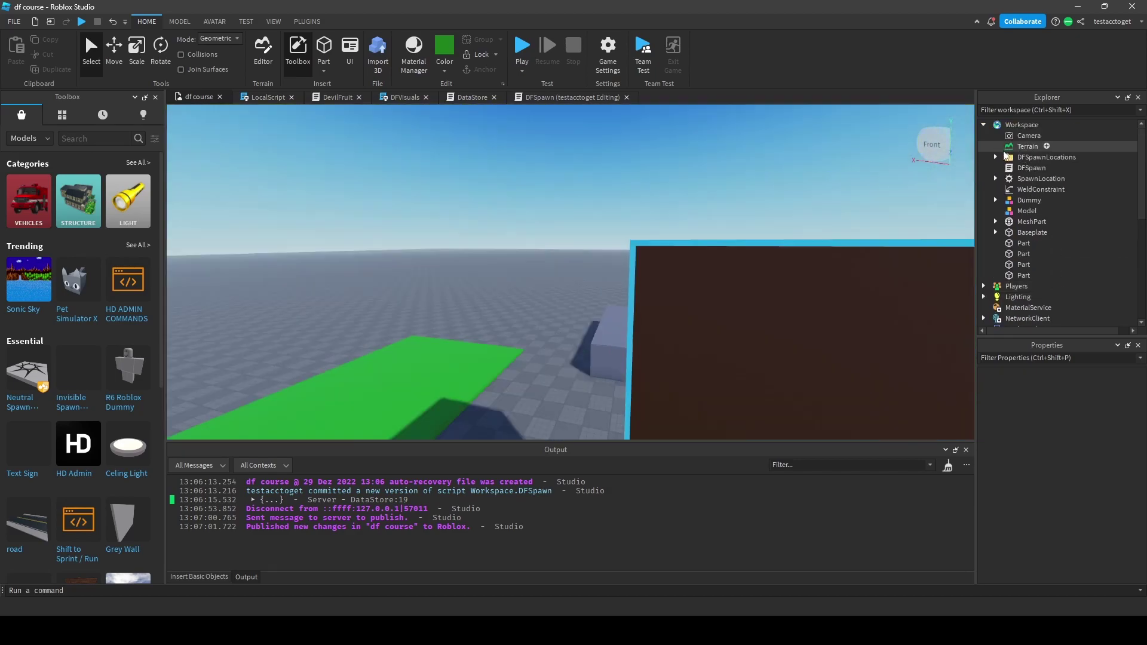
# Open the DFSpawn script and insert a new Folder into Workspace
pyautogui.doubleClick(1009, 169)
pyautogui.scroll(-7, 565, 305)
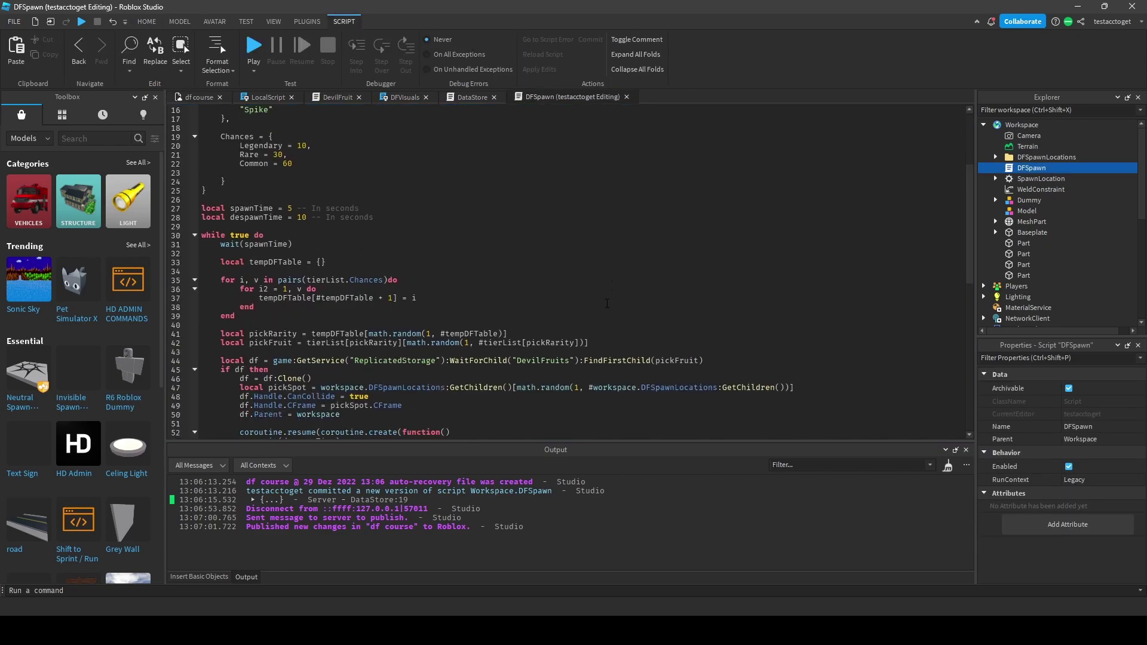
pyautogui.click(1019, 125)
pyautogui.rightClick(1018, 125)
pyautogui.click(1011, 399)
pyautogui.write('fol')
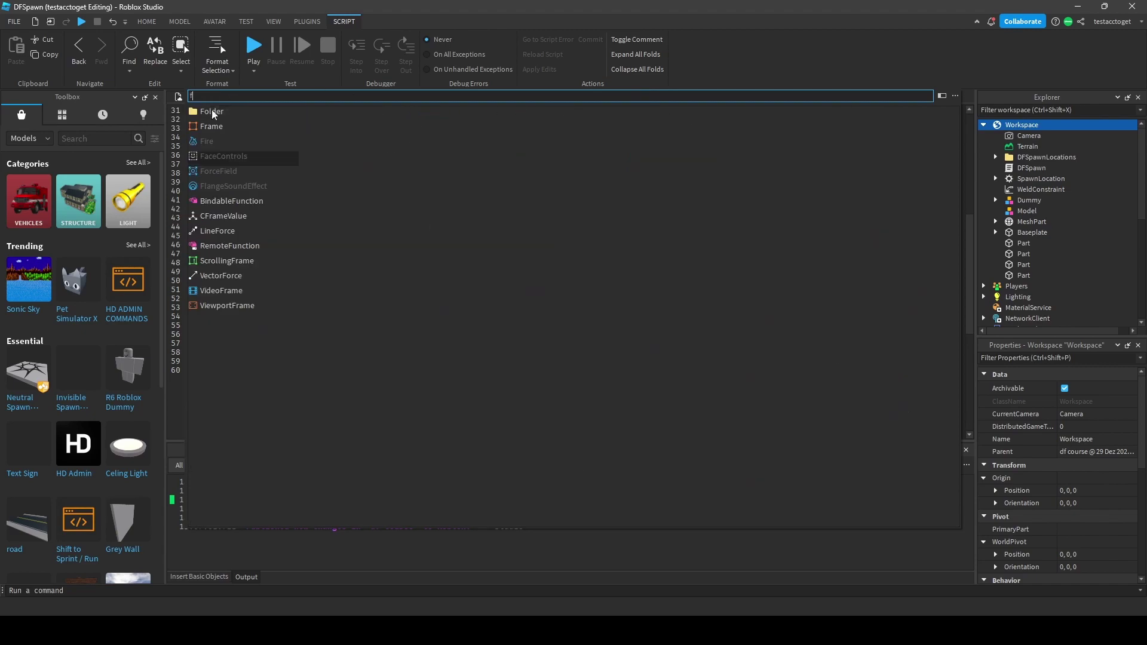
pyautogui.press('Return')
# Rename the new folder SpawnedDFS
pyautogui.rightClick(1019, 167)
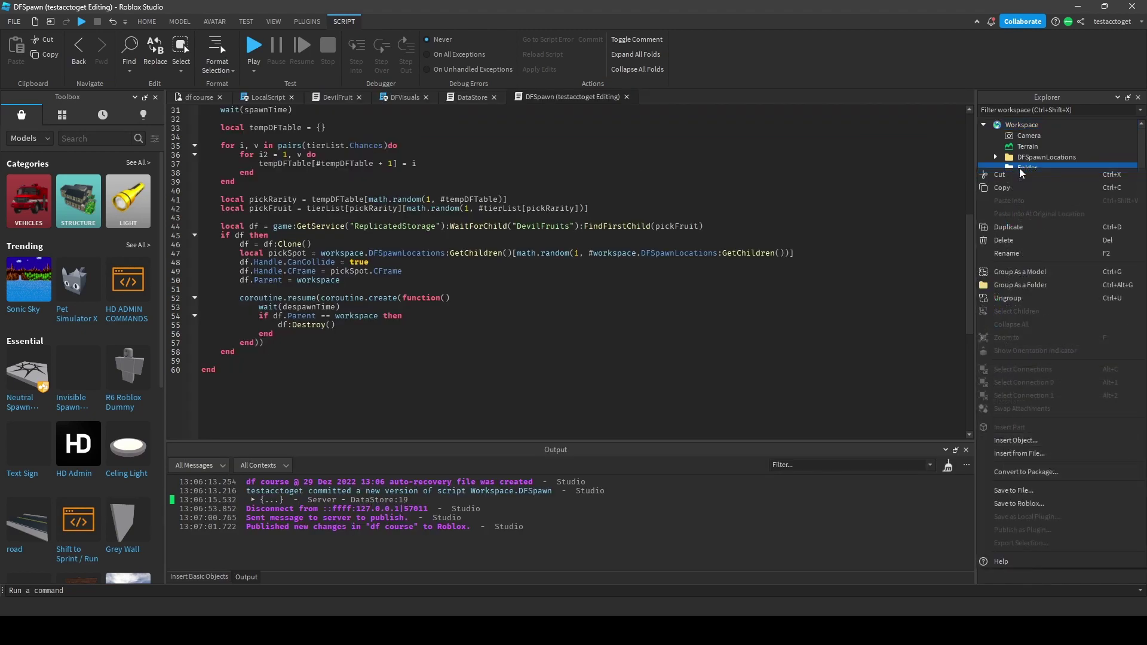
pyautogui.click(1010, 254)
pyautogui.write('Spawner')
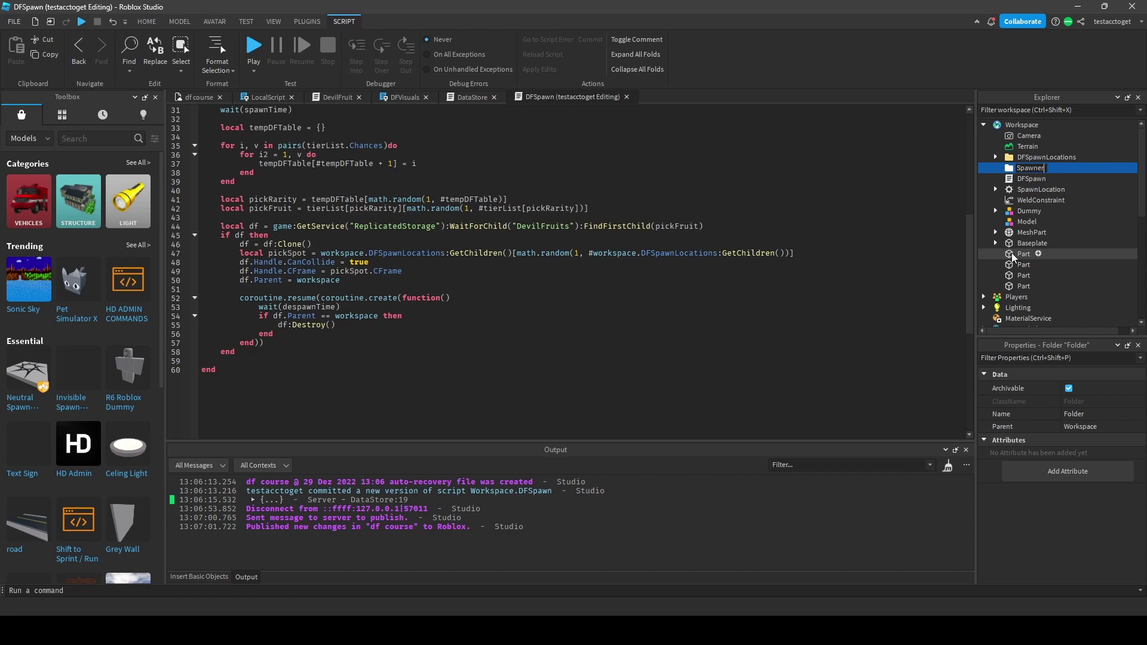
pyautogui.press('BackSpace')
pyautogui.write('dDFS')
pyautogui.press('Return')
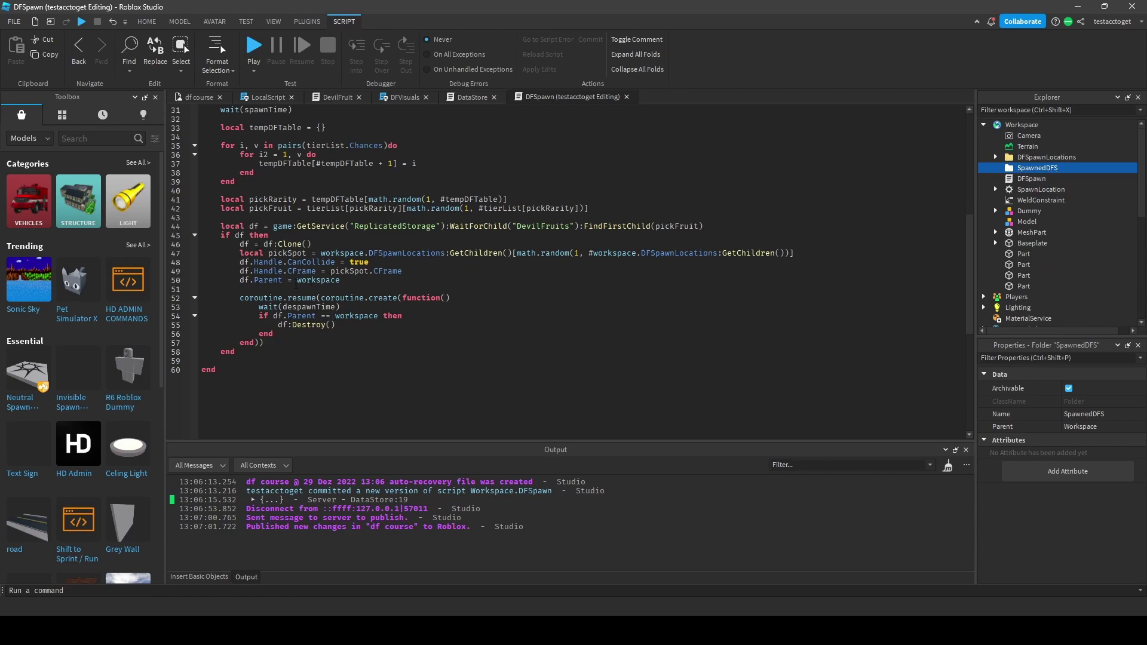
# Change line 50 to df.Parent = workspace.SpawnedDFS
pyautogui.click(352, 282)
pyautogui.write('.DF')
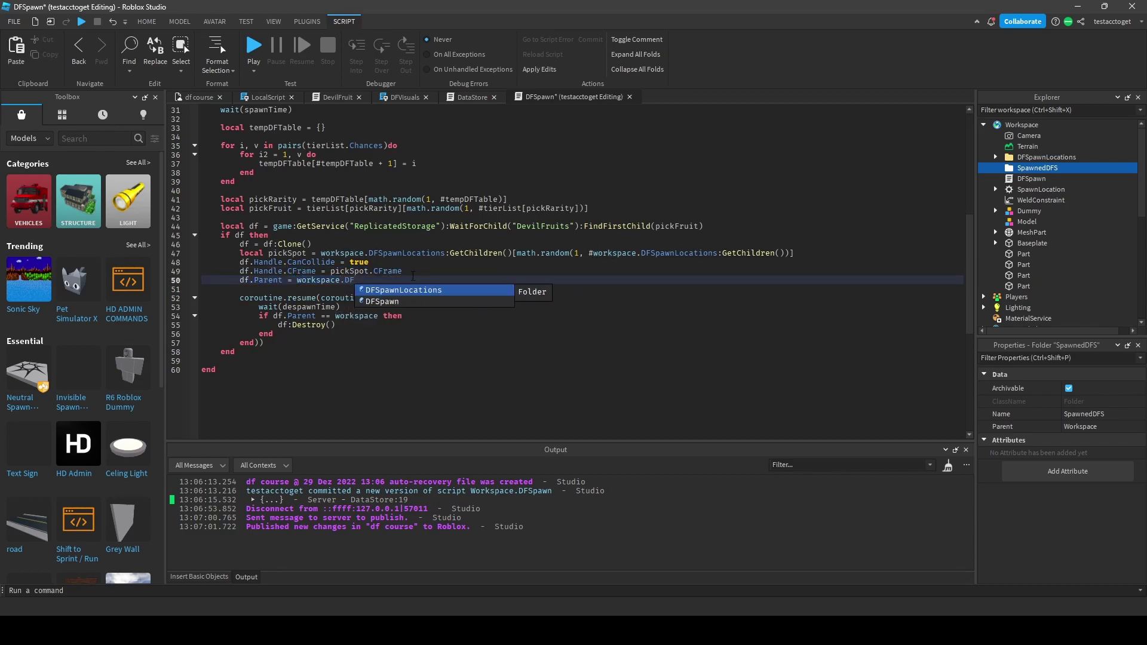
pyautogui.press('Down')
pyautogui.press('BackSpace')
pyautogui.press('BackSpace')
pyautogui.write('S')
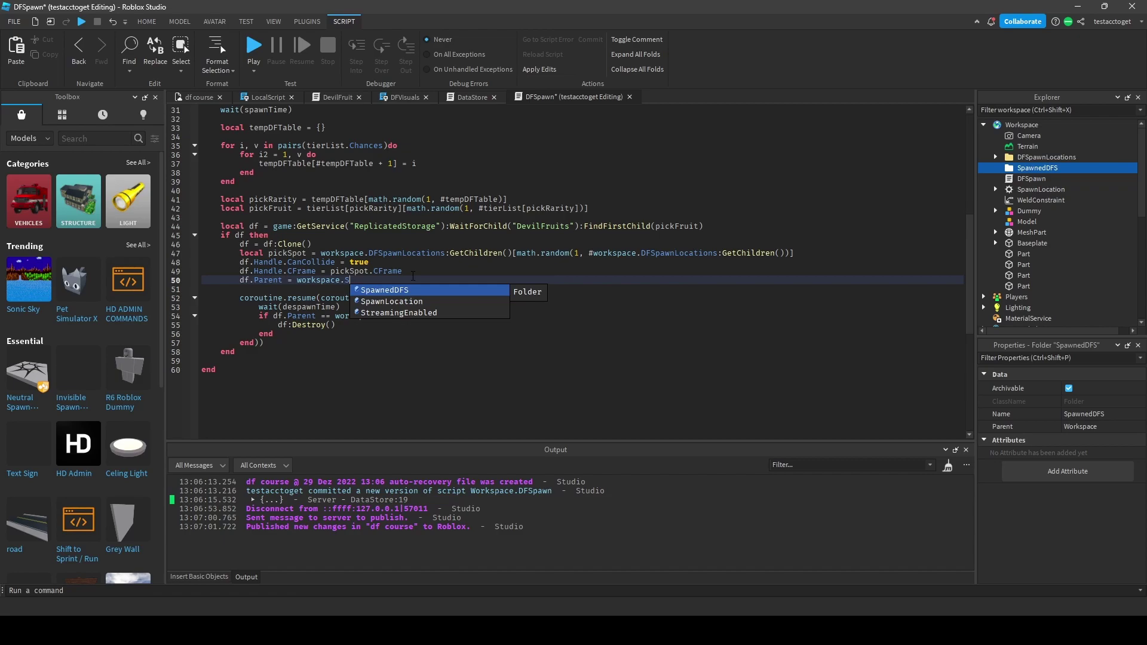
pyautogui.press('Tab')
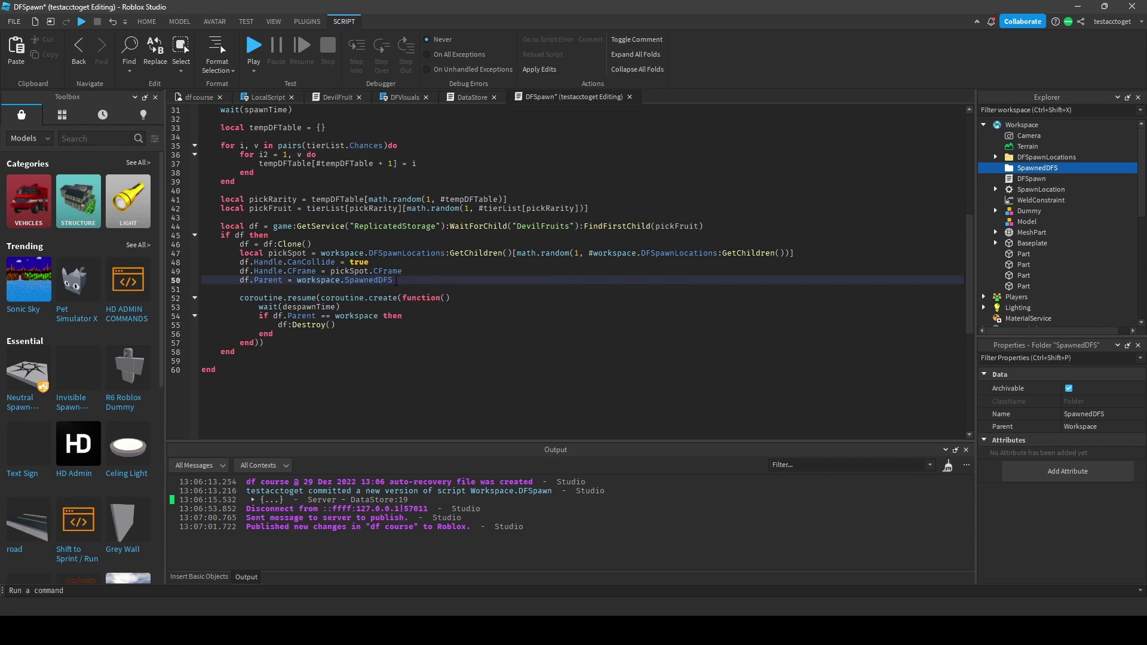
pyautogui.moveTo(395, 279); pyautogui.dragTo(298, 281)
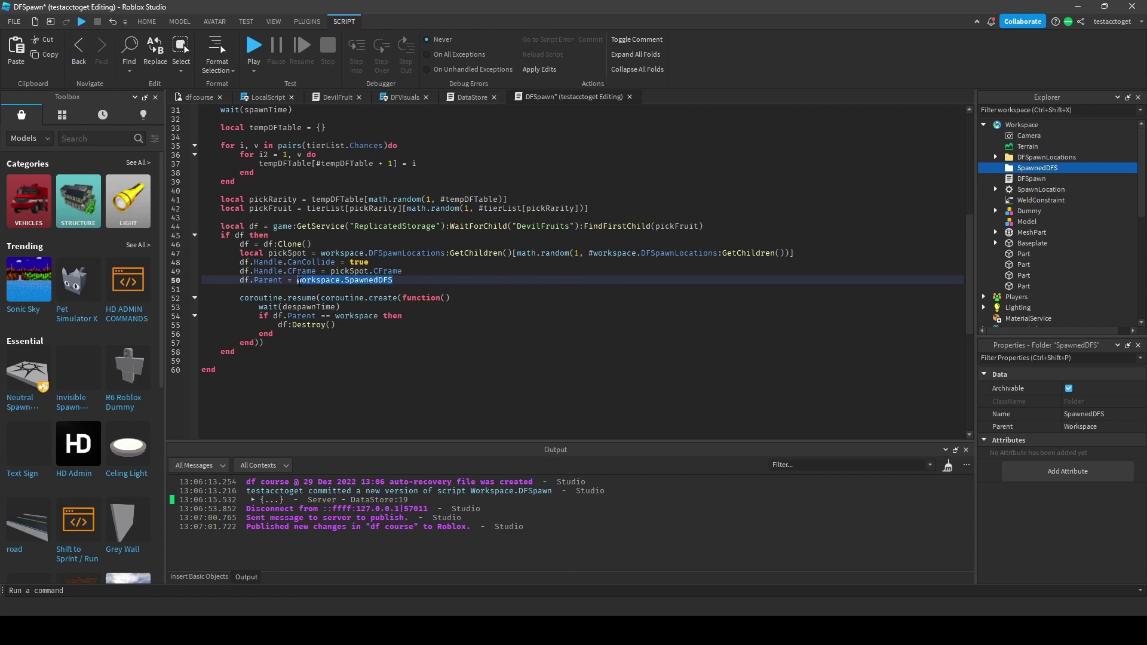
# Change line 54's check to if df.Parent == workspace.SpawnedDFS then
pyautogui.click(304, 315)
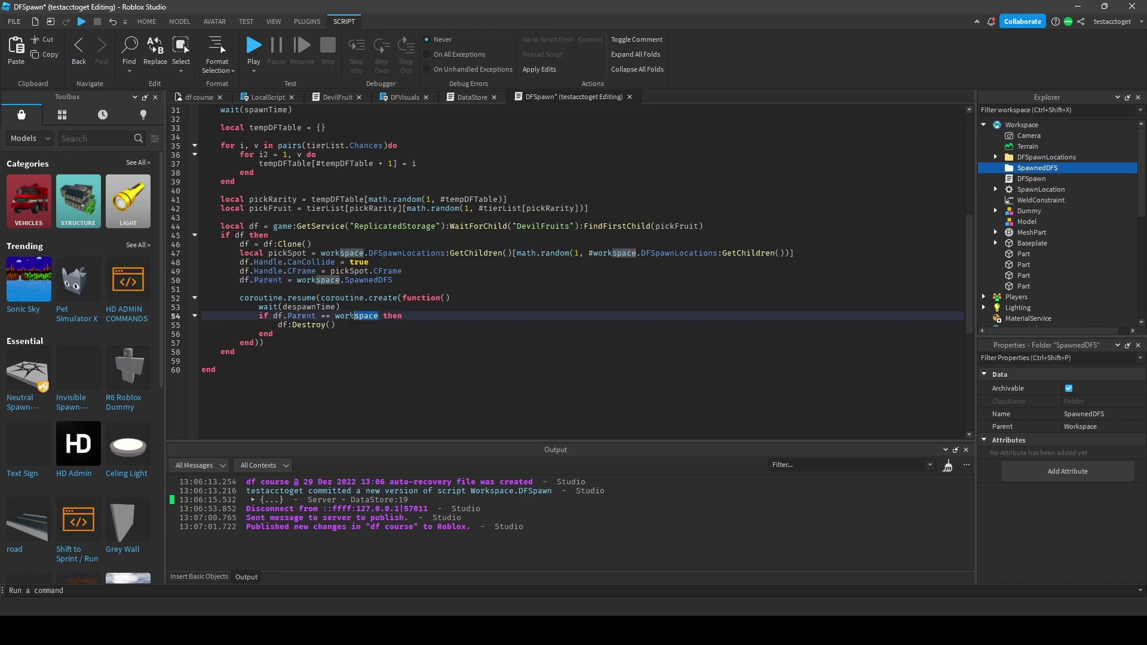
pyautogui.moveTo(258, 315); pyautogui.dragTo(403, 315)
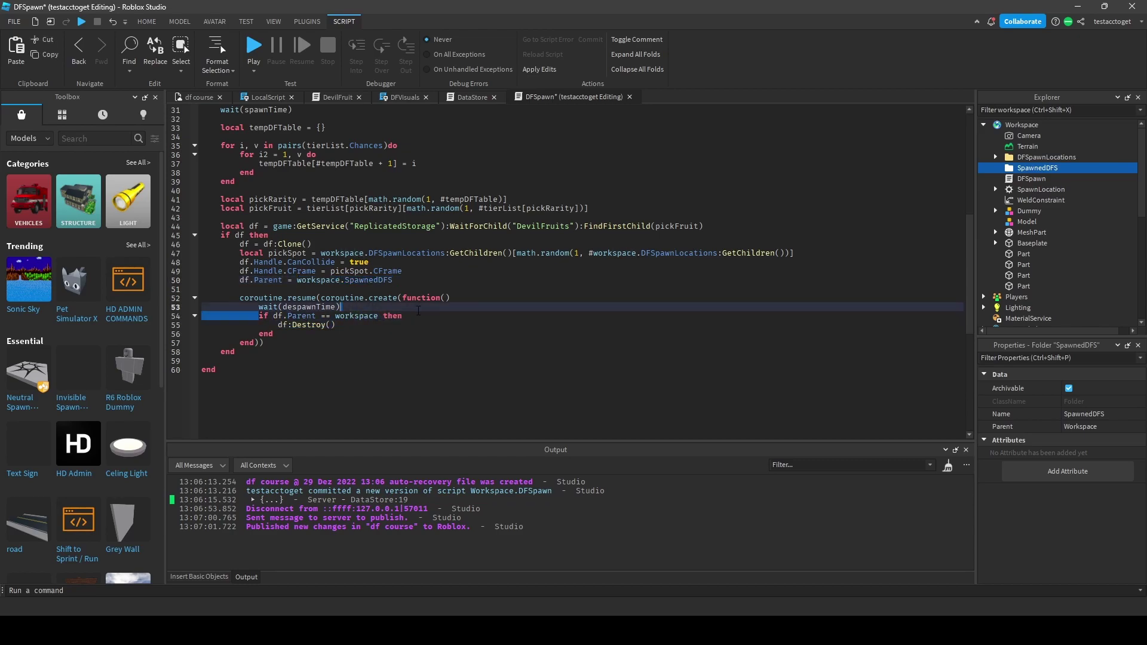
pyautogui.click(282, 315)
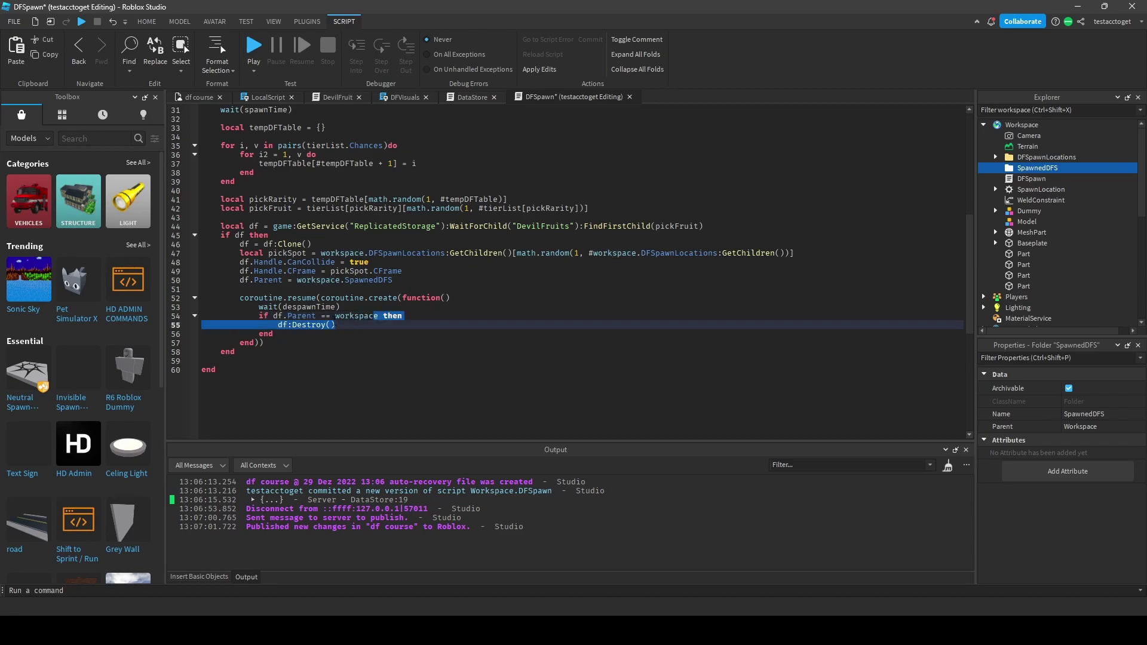
pyautogui.moveTo(379, 315); pyautogui.dragTo(346, 316)
pyautogui.write('rkspace.SpawnedDFS')
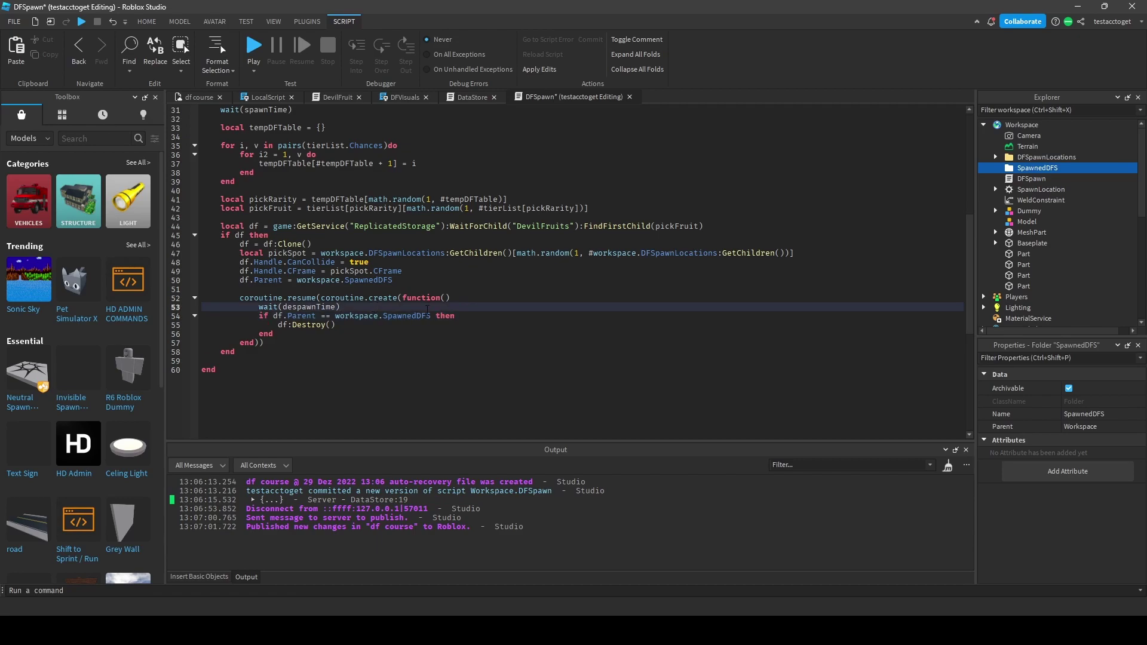
pyautogui.moveTo(430, 315); pyautogui.dragTo(383, 316)
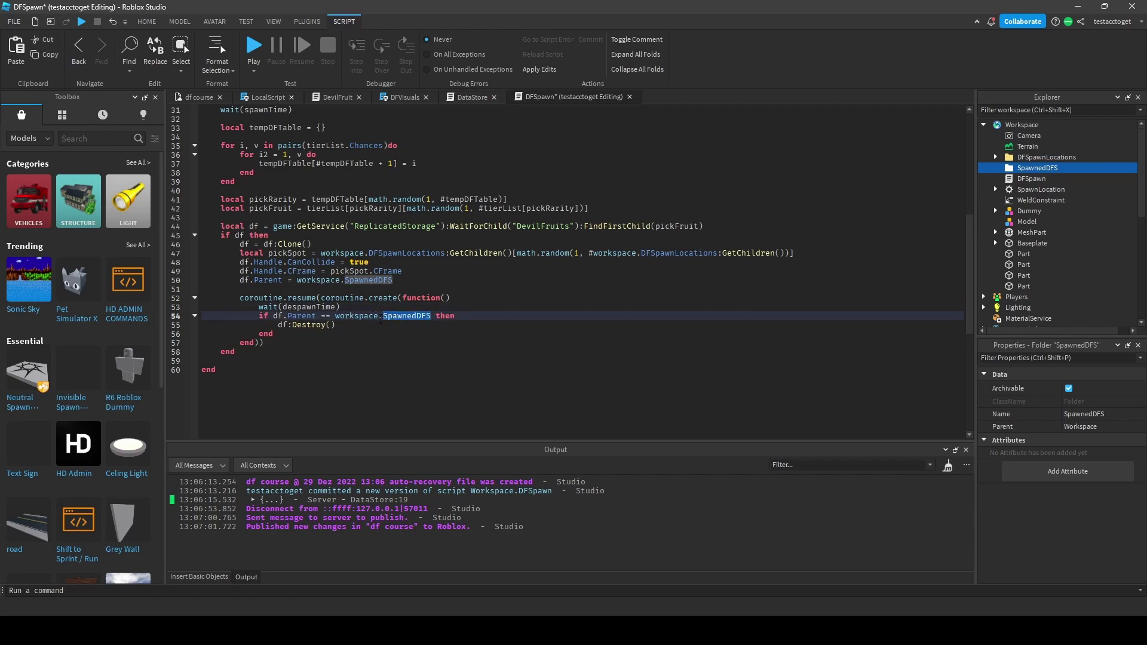